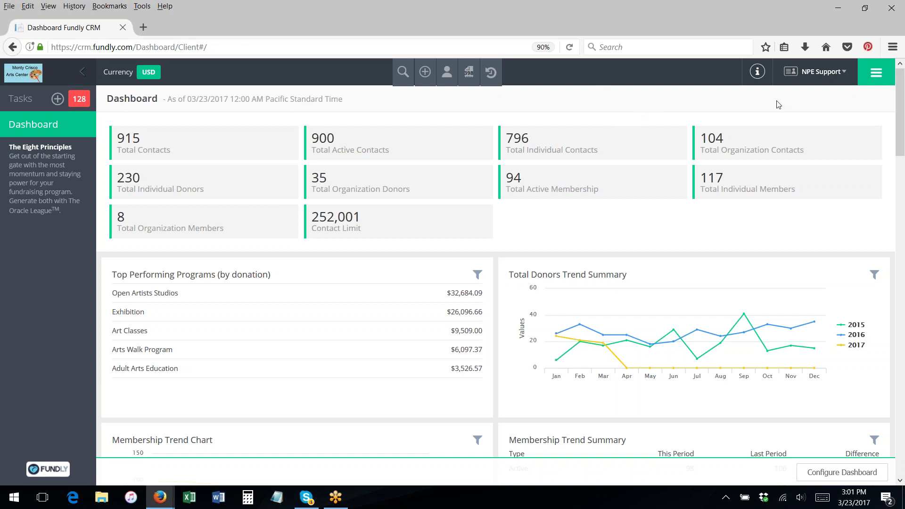
# Open the Enhanced Reports list and execute the 2016 Donor Category report as HTML
pyautogui.click(888, 77)
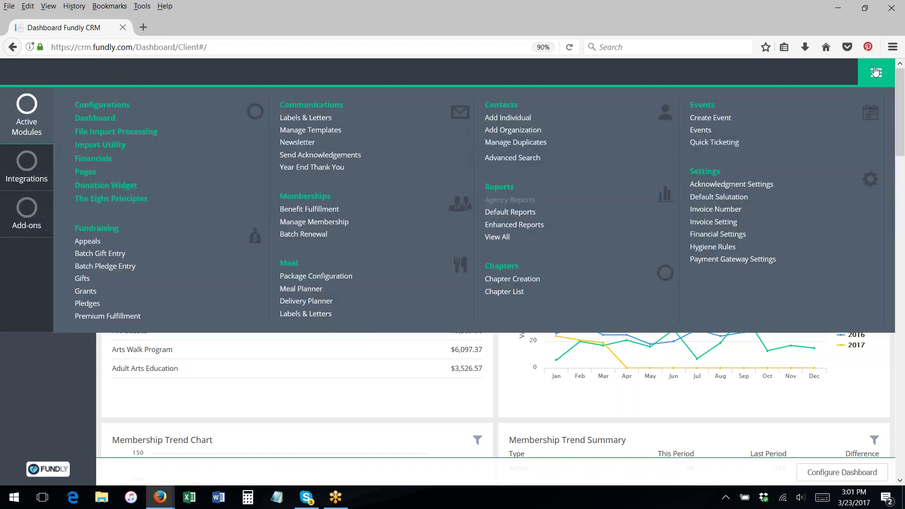
pyautogui.click(514, 226)
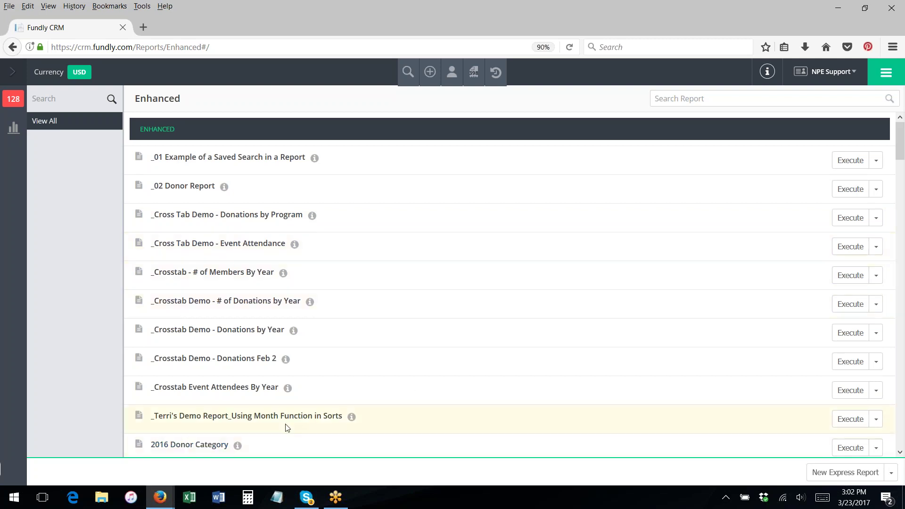
pyautogui.scroll(-5, 285, 427)
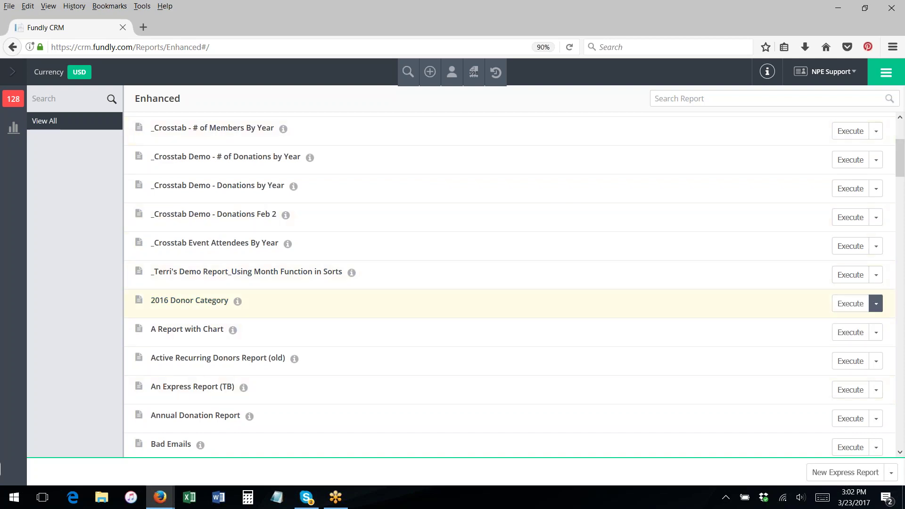
pyautogui.click(876, 304)
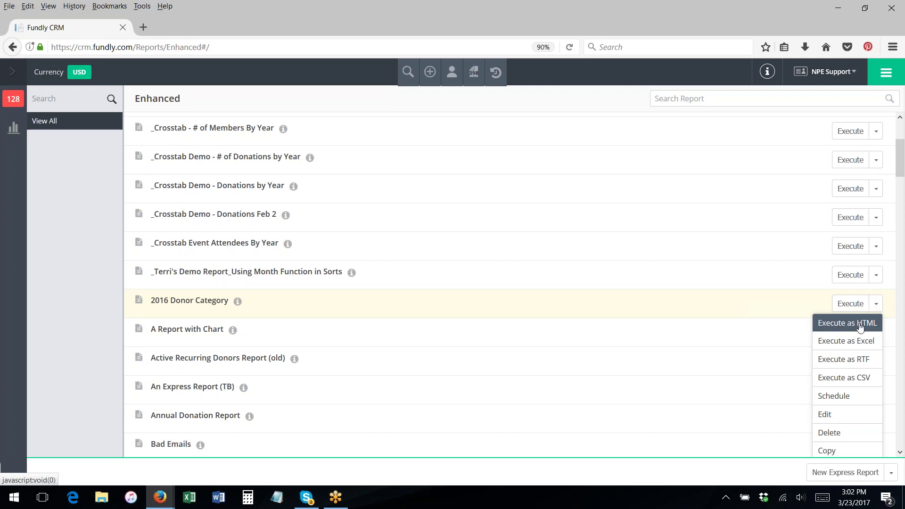
pyautogui.click(861, 327)
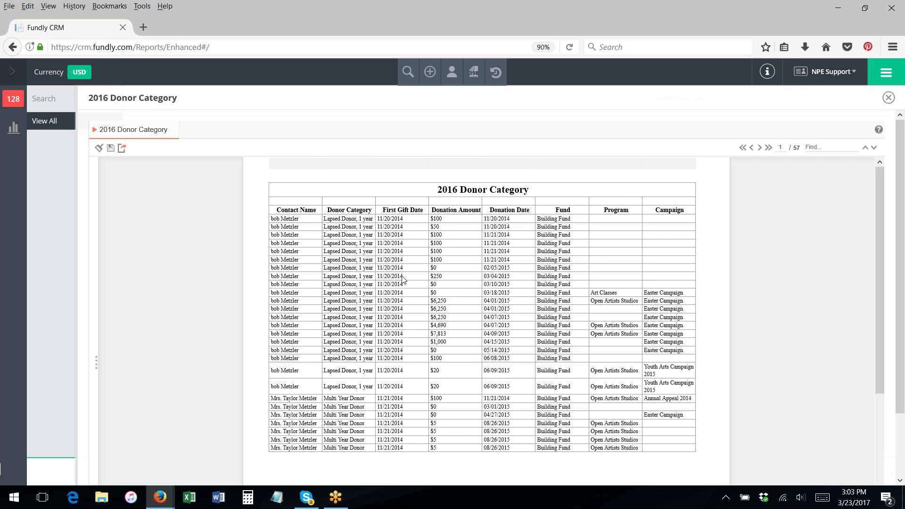
# Expand the report's pane of sorts and columns and look through the first page of donations
pyautogui.click(98, 369)
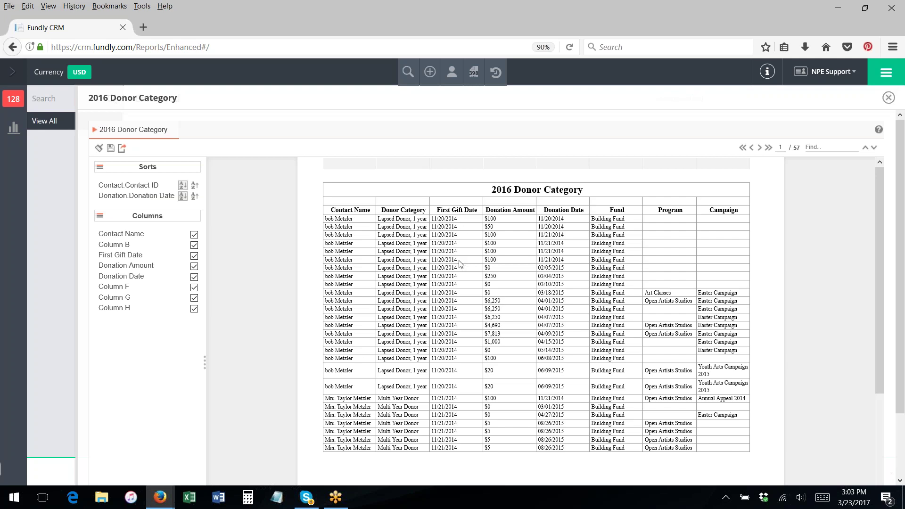
pyautogui.scroll(-2, 460, 381)
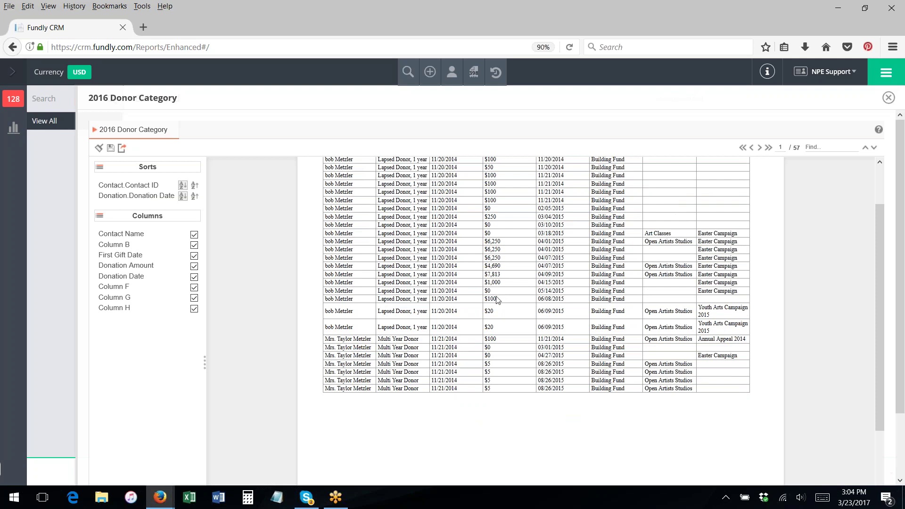
pyautogui.scroll(2, 499, 297)
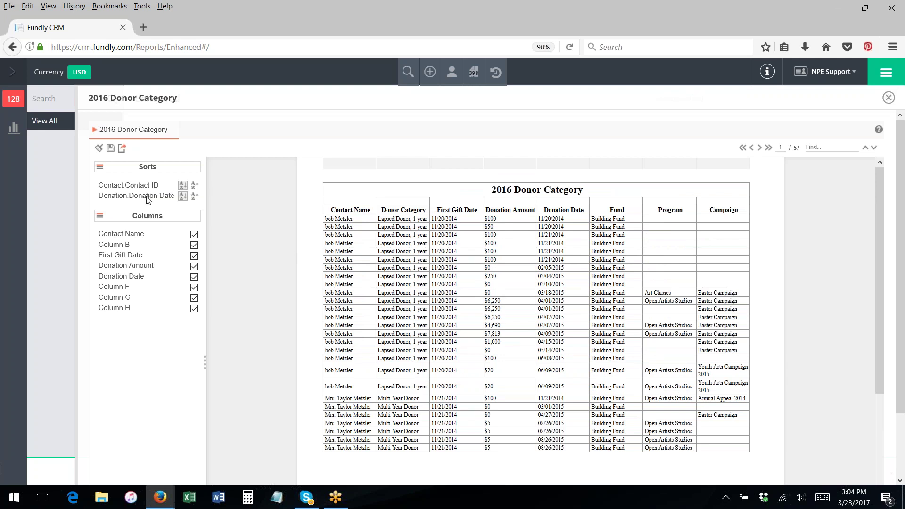
# Try to change the report's sorts, reversing the sort direction of Donation Date
pyautogui.moveTo(146, 195); pyautogui.dragTo(146, 185)
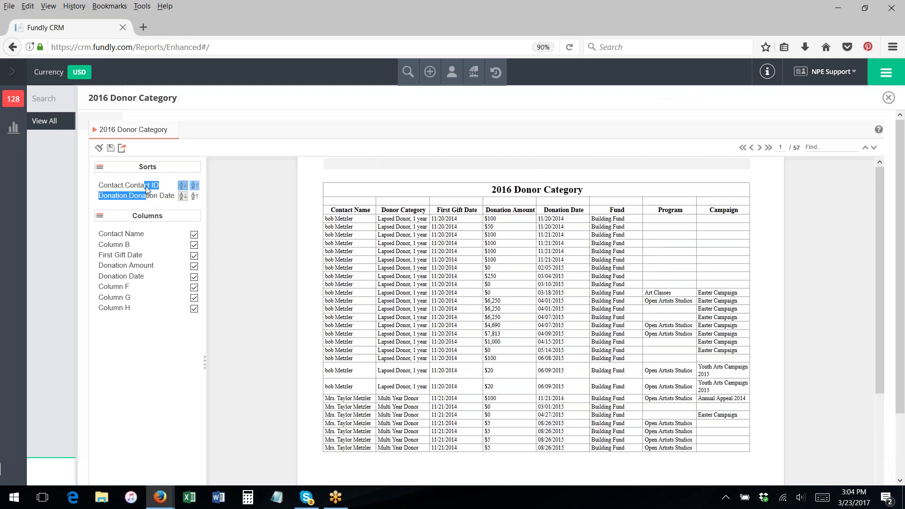
pyautogui.click(195, 198)
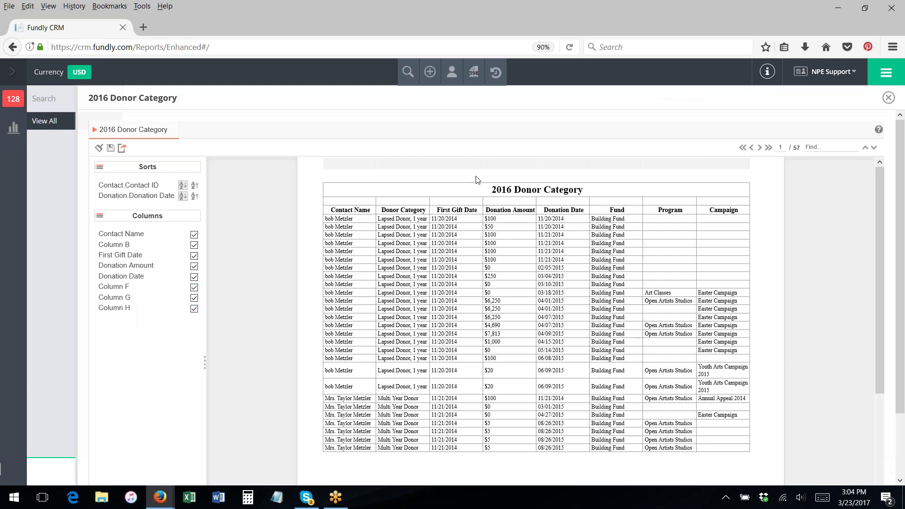
pyautogui.moveTo(477, 163)
# Hide Column F, Column H and Donation Amount from the report, and show all three again
pyautogui.click(195, 287)
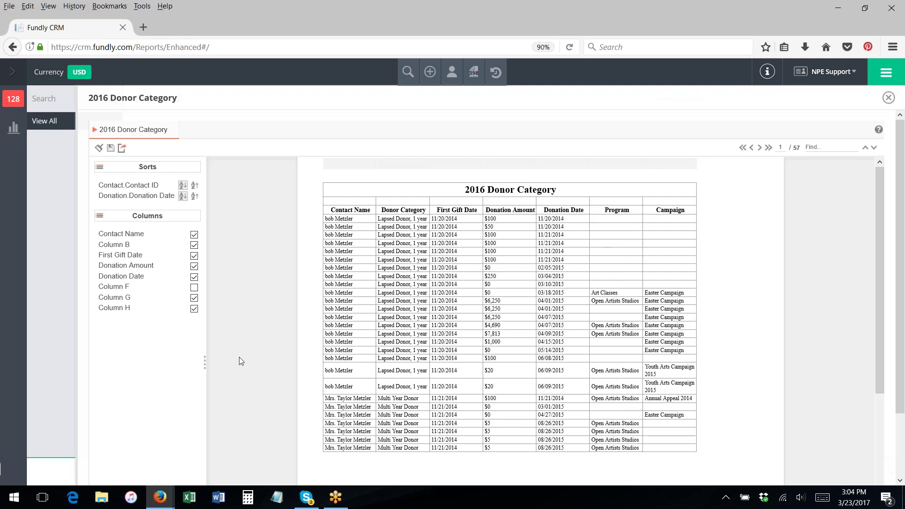
pyautogui.click(194, 309)
pyautogui.click(194, 267)
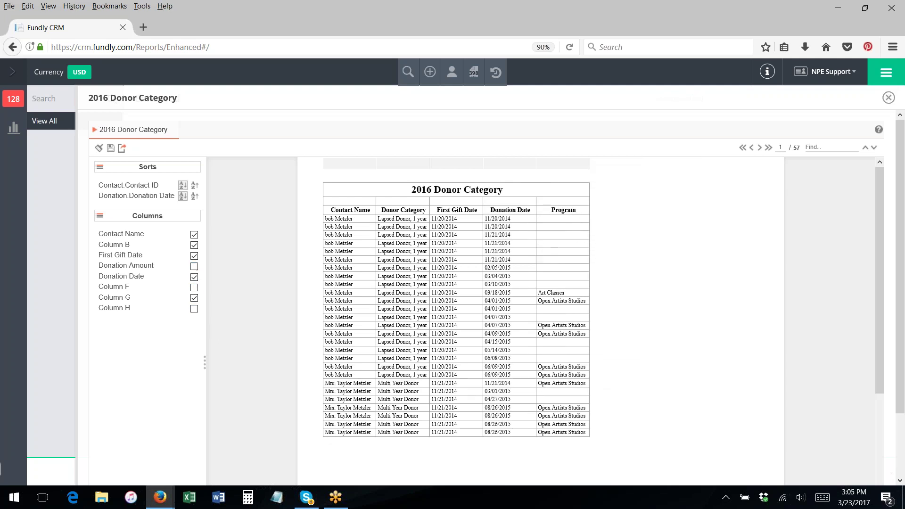
pyautogui.click(194, 266)
pyautogui.click(194, 287)
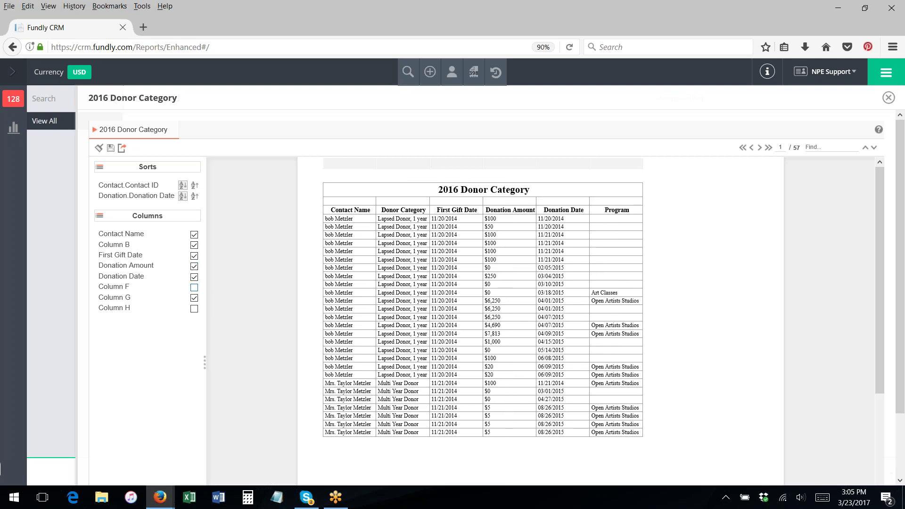
pyautogui.click(194, 309)
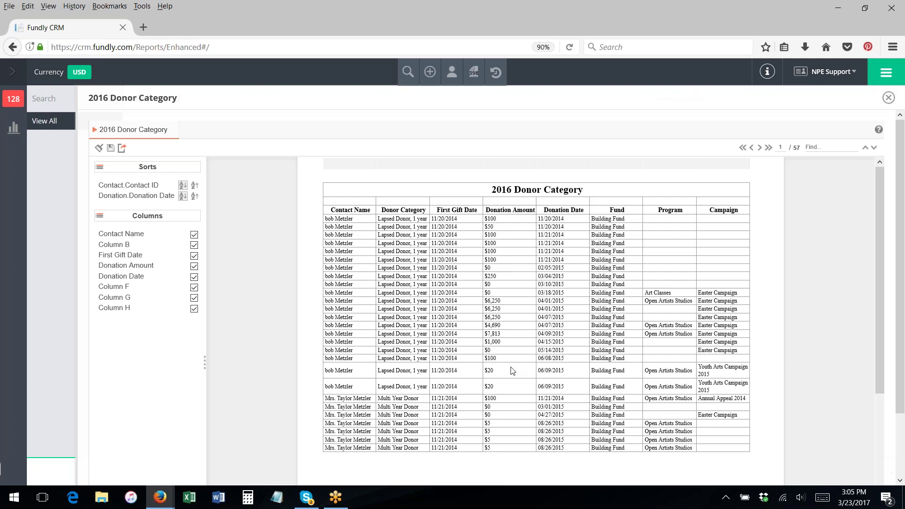
# View the formatting options for a Fund value, and colour Donation Amount values greater than or equal to $100 red (#FF0000)
pyautogui.click(614, 223)
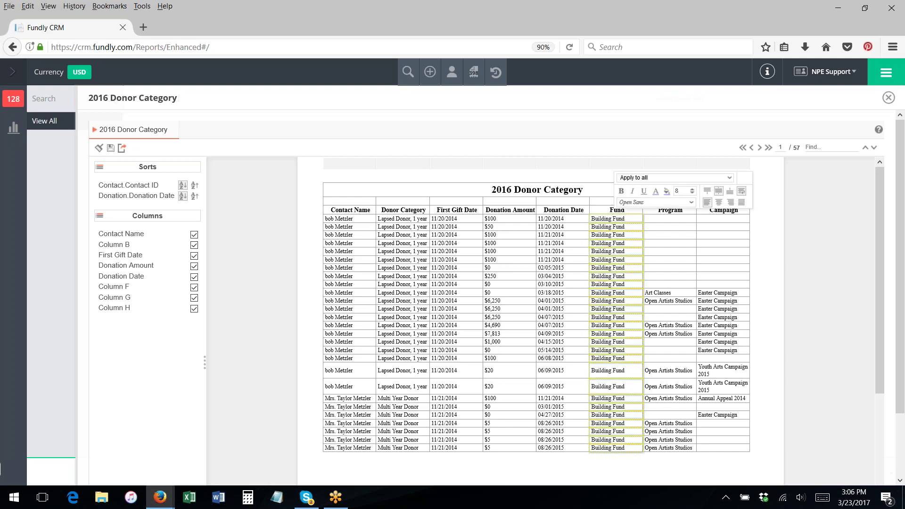
pyautogui.click(730, 180)
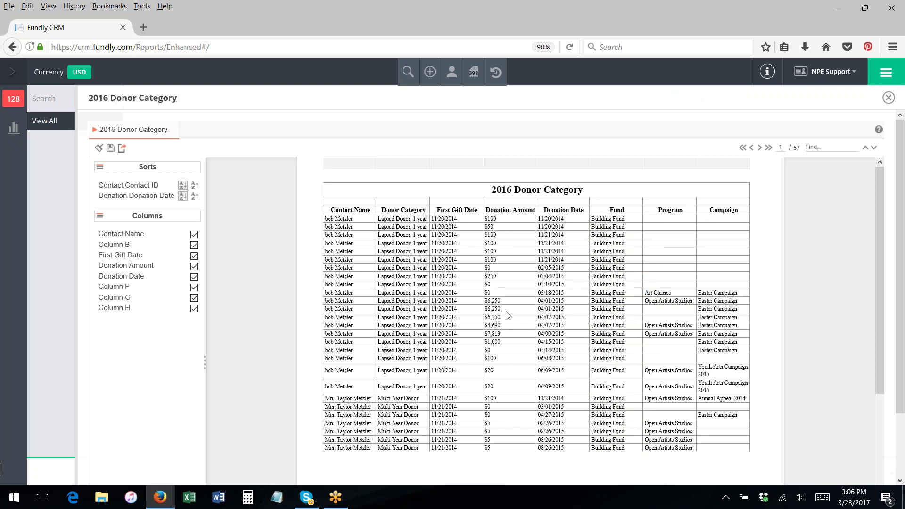
pyautogui.click(499, 223)
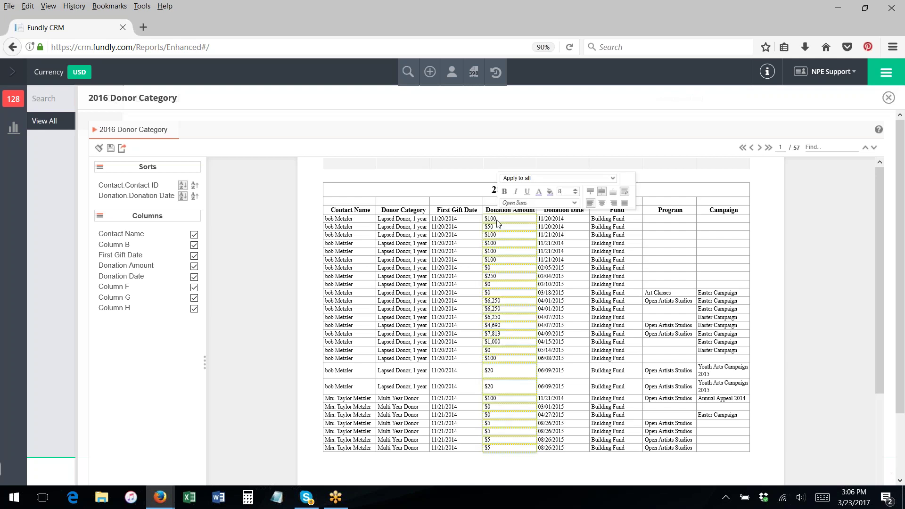
pyautogui.click(534, 178)
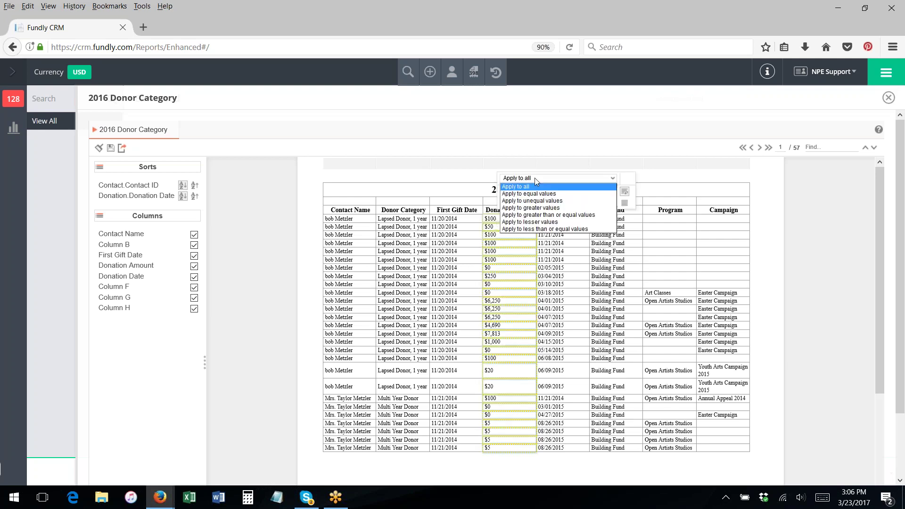
pyautogui.click(537, 216)
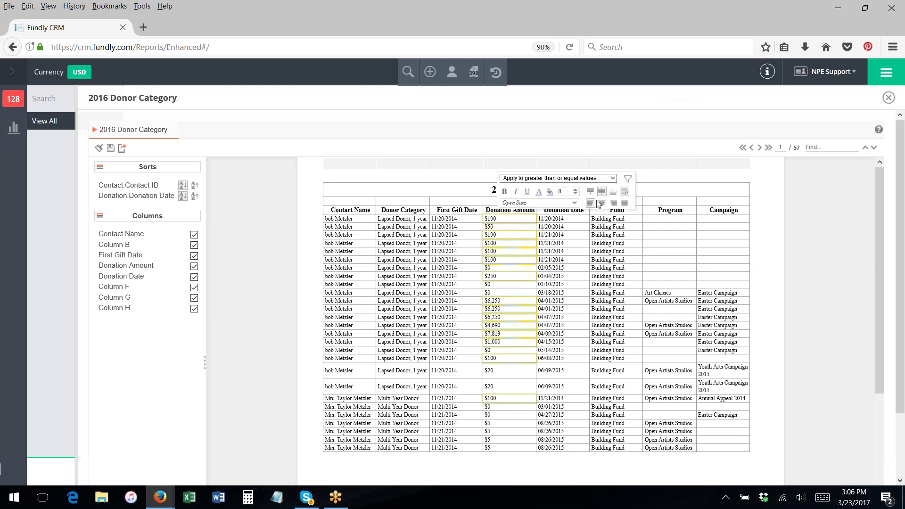
pyautogui.click(540, 194)
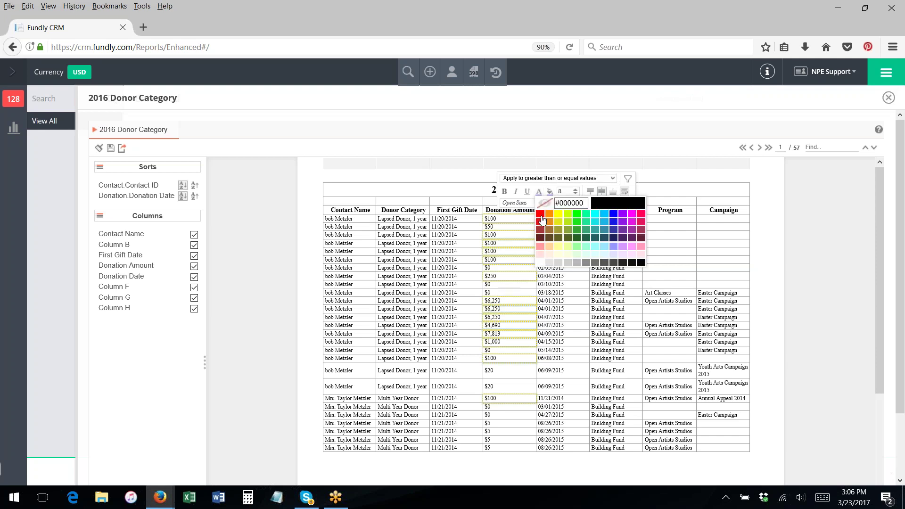
pyautogui.click(541, 215)
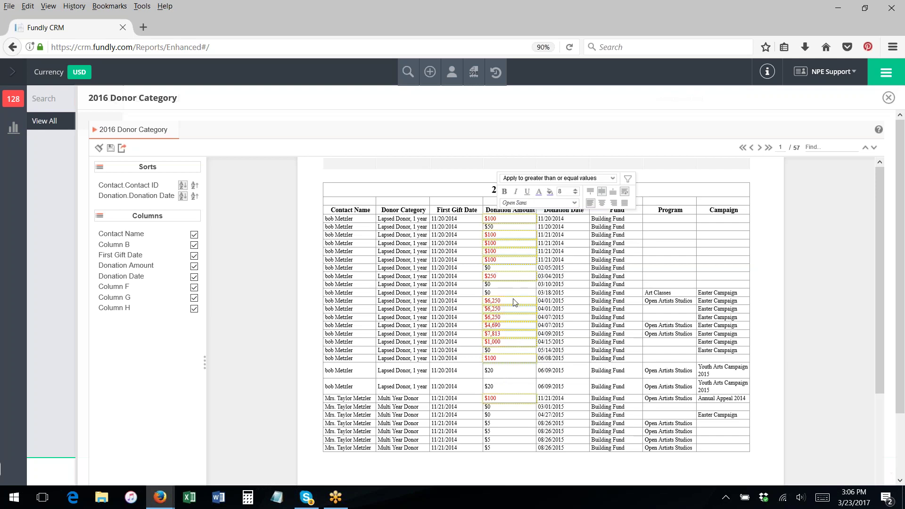
# Colour the Donation Amount values less than or equal to $100 green (#00FF00), and change that colour to blue (#0000FF)
pyautogui.click(539, 191)
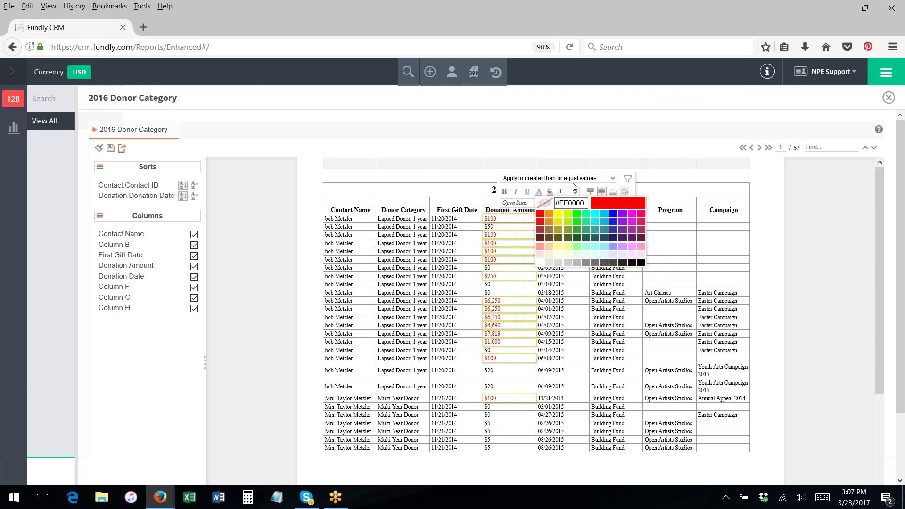
pyautogui.click(614, 179)
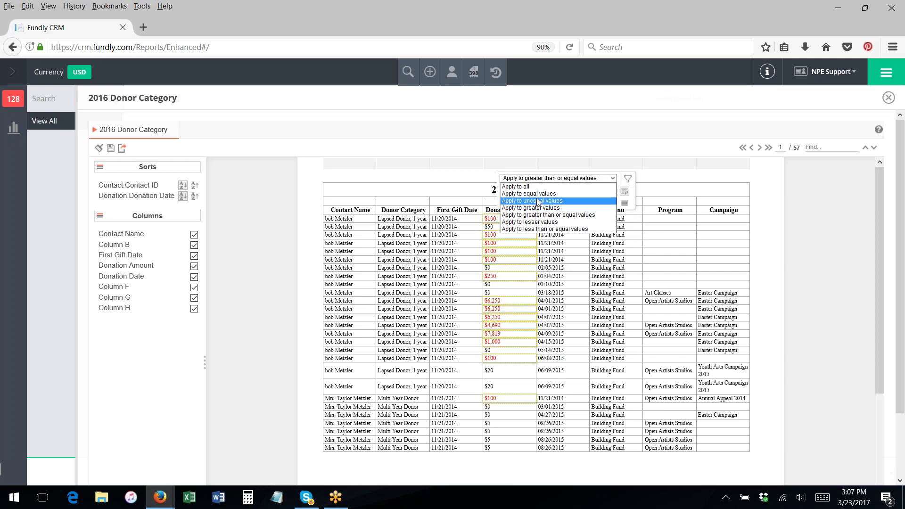
pyautogui.click(537, 229)
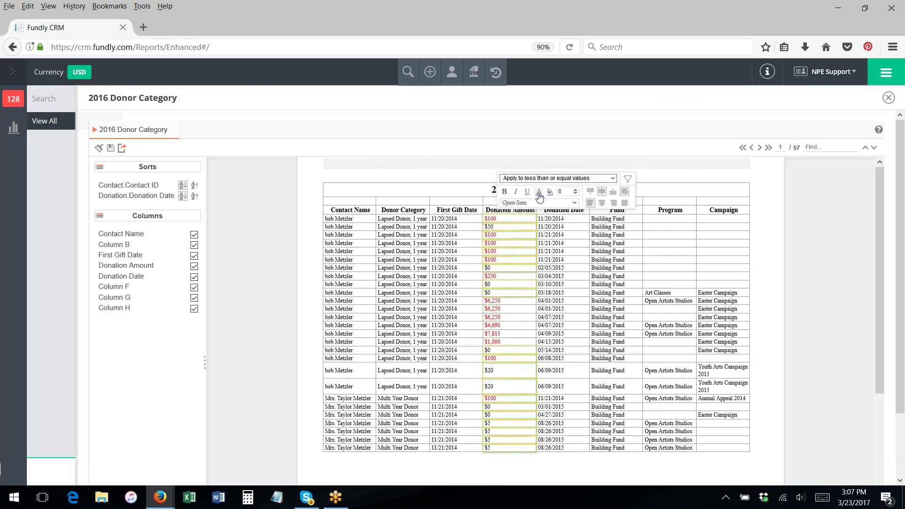
pyautogui.click(538, 191)
pyautogui.click(578, 216)
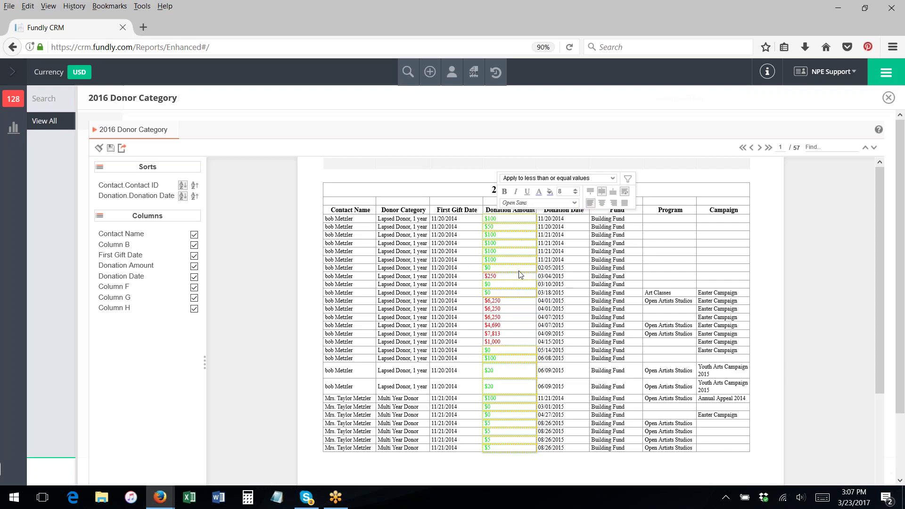
pyautogui.click(539, 191)
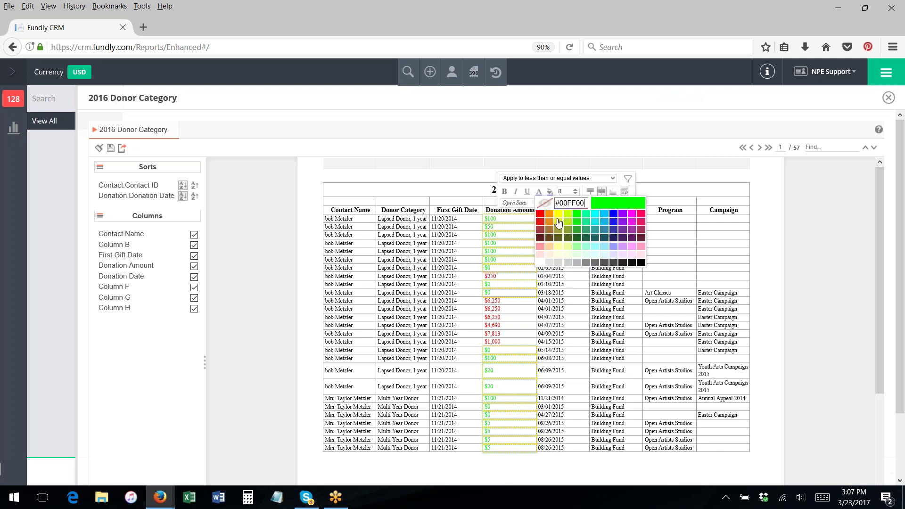
pyautogui.click(614, 220)
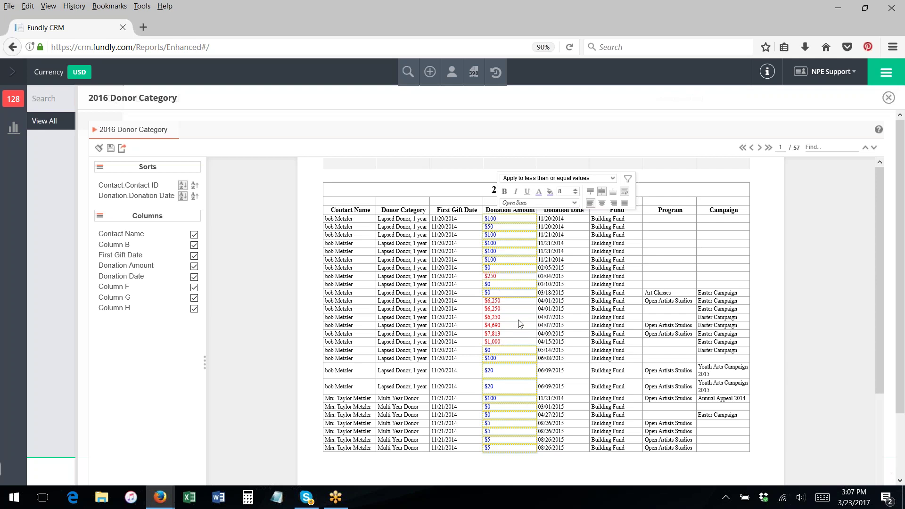
# Reset the text colour of all Donation Amount values to black and dismiss the formatting options
pyautogui.click(613, 180)
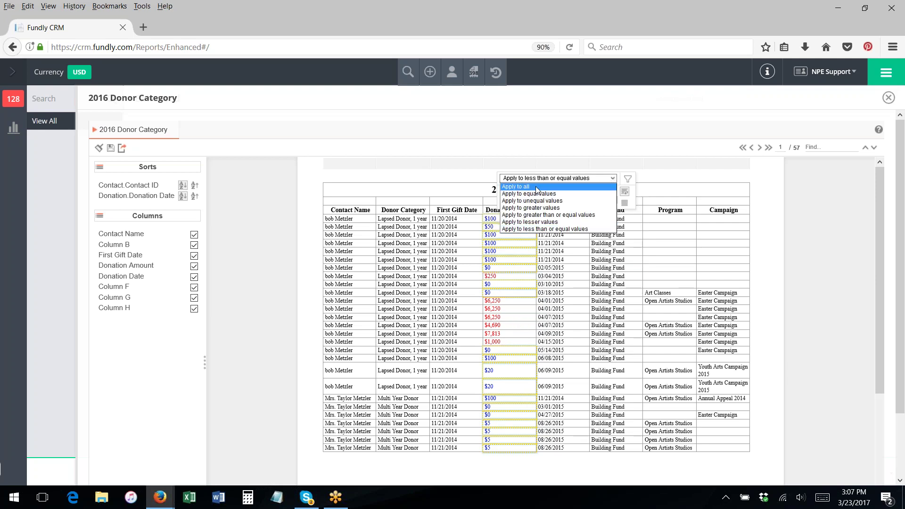
pyautogui.click(537, 187)
pyautogui.click(539, 191)
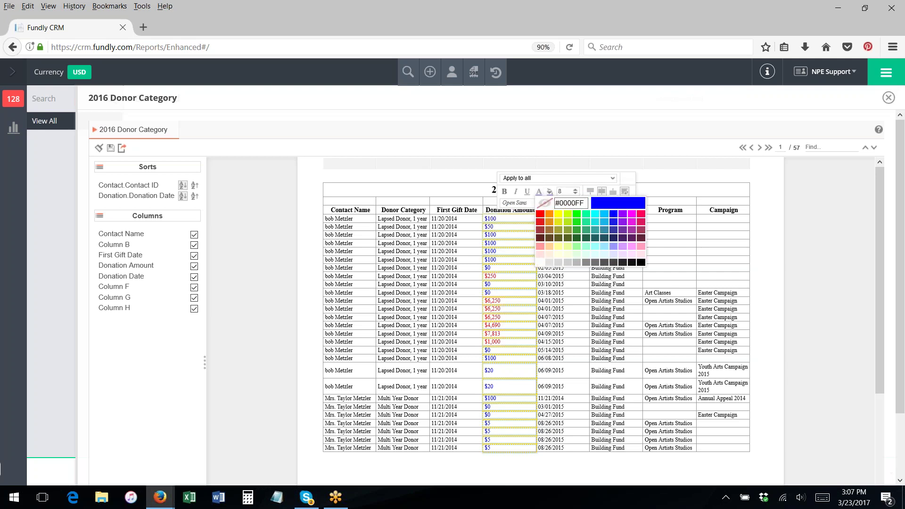
pyautogui.click(641, 262)
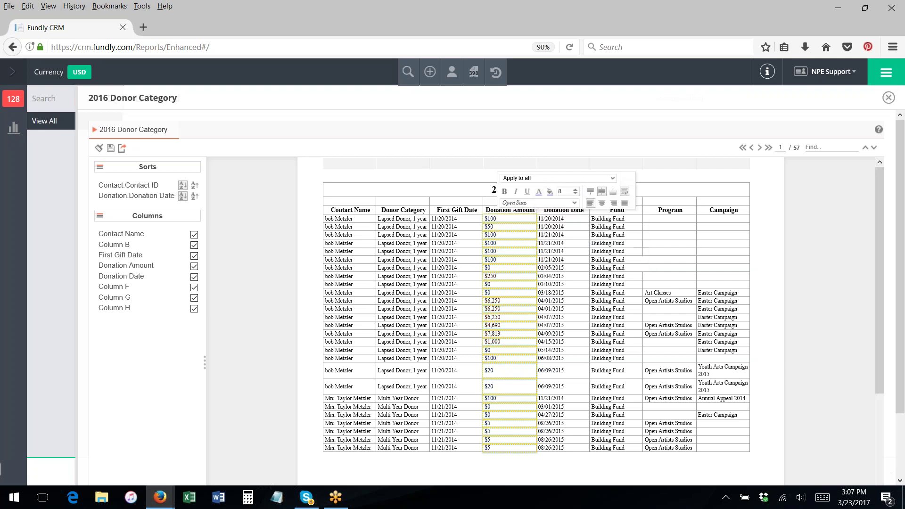
pyautogui.click(481, 177)
# Filter the report to Donation Amount values greater than or equal to $100
pyautogui.click(498, 220)
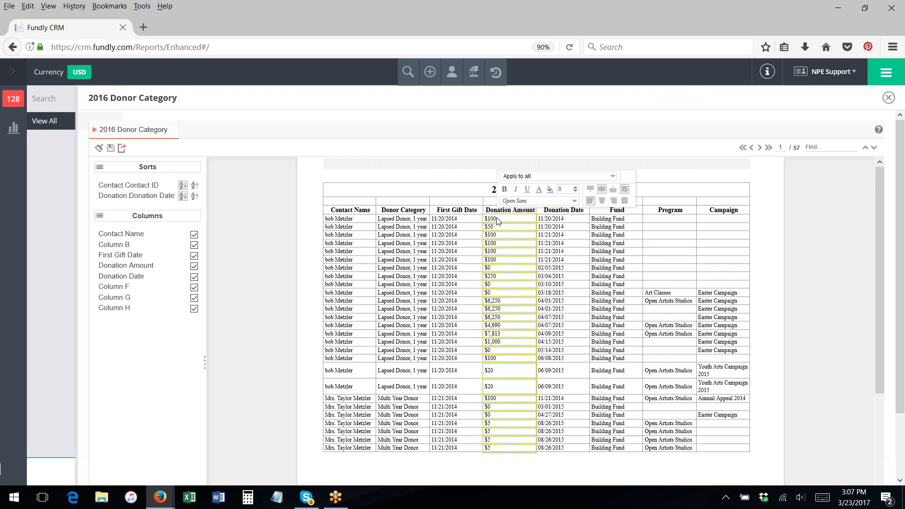
pyautogui.click(555, 178)
pyautogui.click(548, 210)
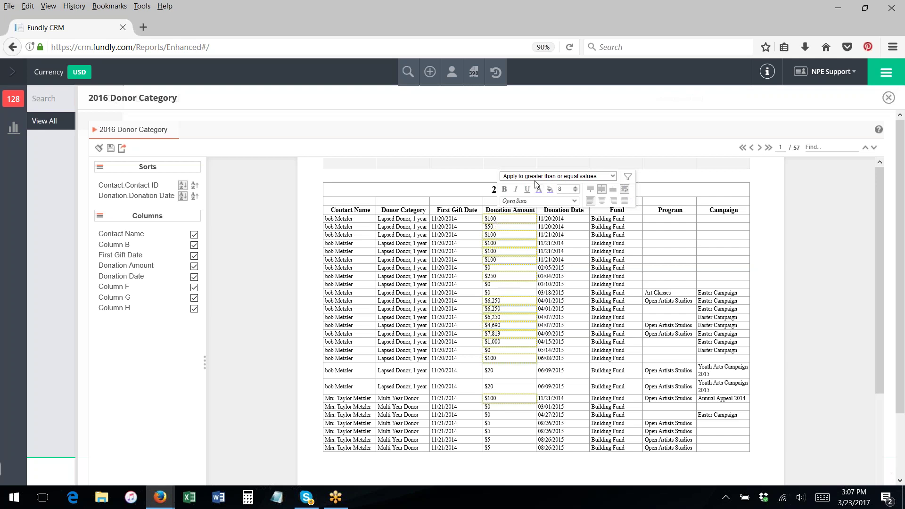
pyautogui.click(627, 176)
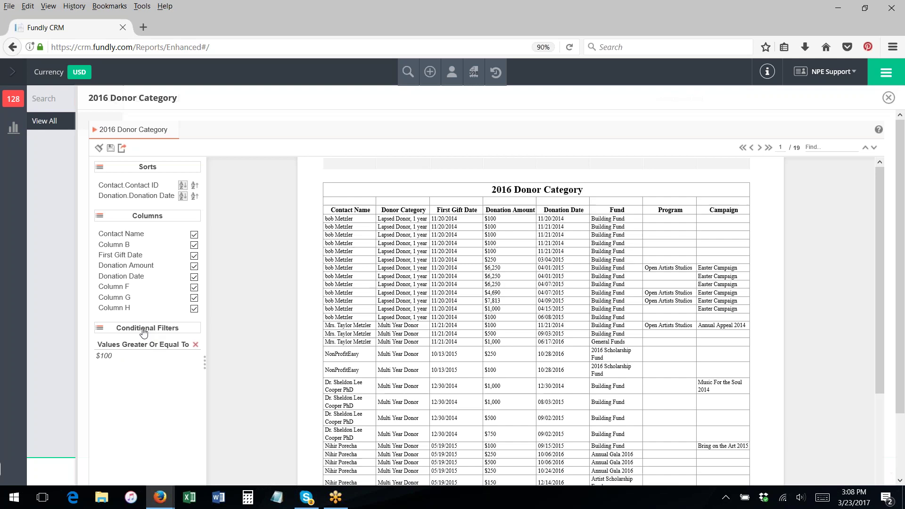
# Remove the $100 conditional filter from the report and look over the unfiltered rows
pyautogui.click(195, 345)
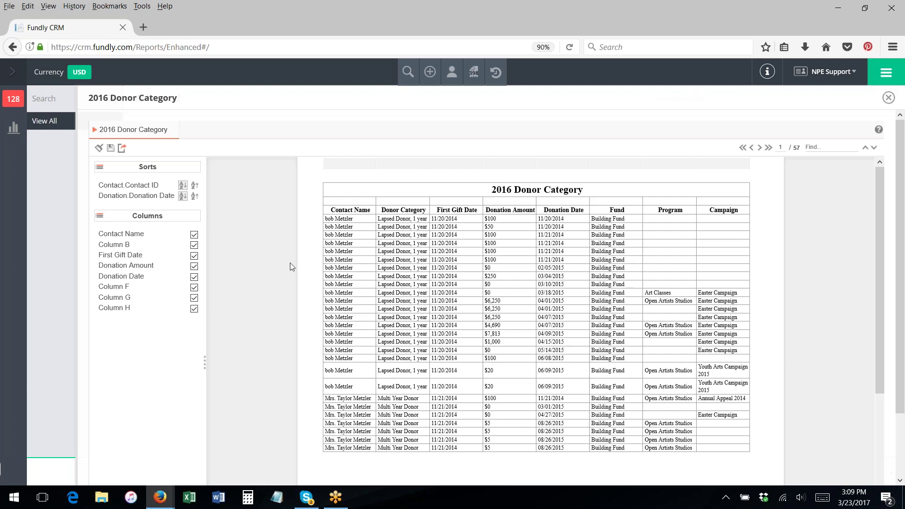
pyautogui.scroll(-3, 292, 233)
pyautogui.scroll(3, 292, 233)
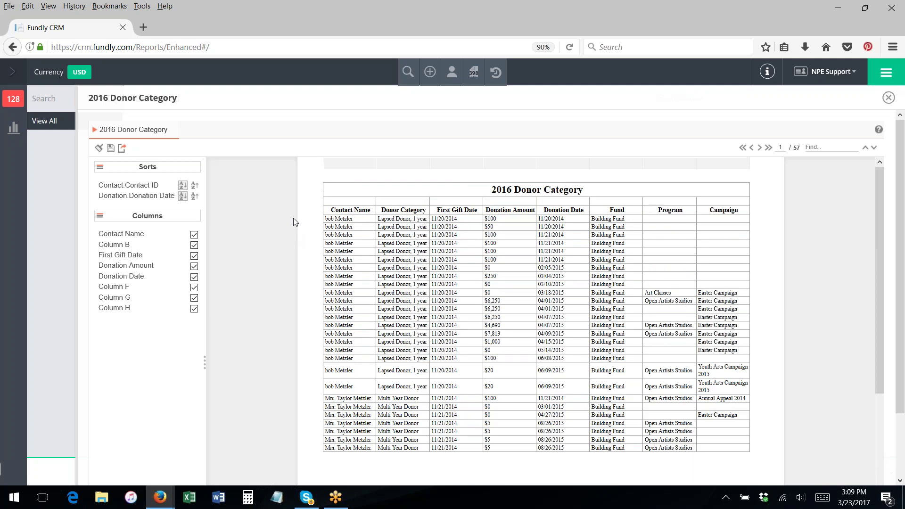
# Close the report output and open the 2016 Donor Category report for editing
pyautogui.click(888, 98)
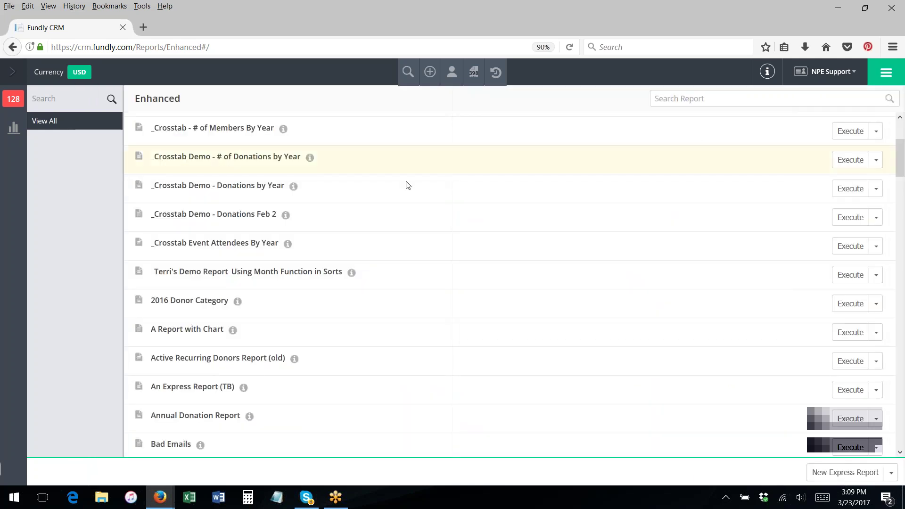
pyautogui.click(876, 303)
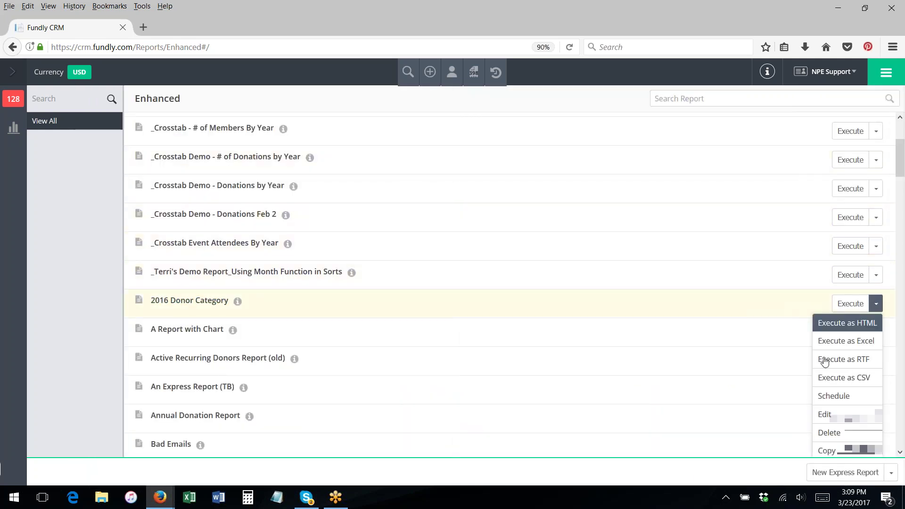
pyautogui.click(824, 415)
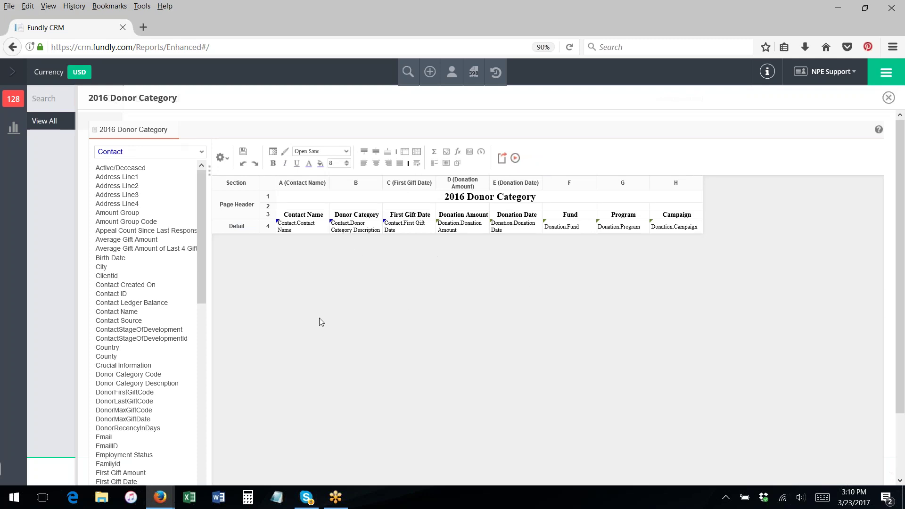
# Examine the report's viewer options, including the Simulate PDF explanation and the filter settings, and dismiss them unchanged
pyautogui.click(225, 161)
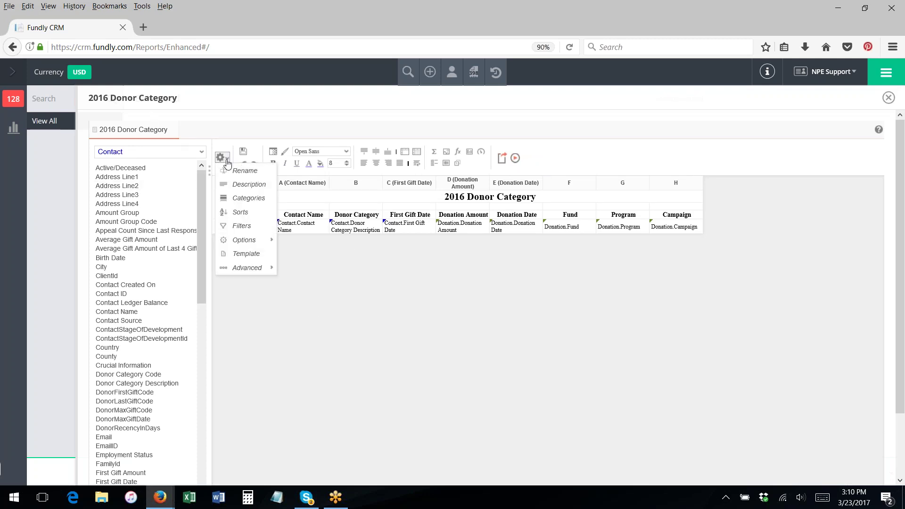
pyautogui.moveTo(245, 242)
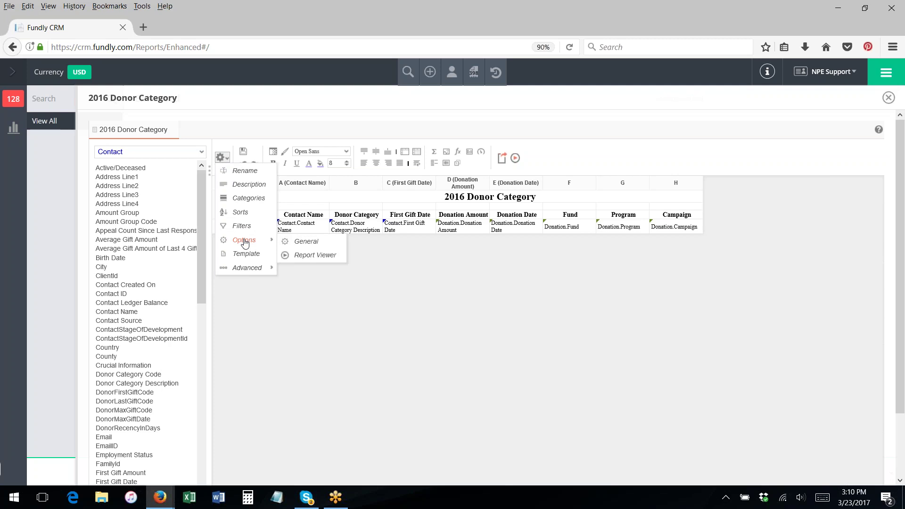
pyautogui.click(315, 255)
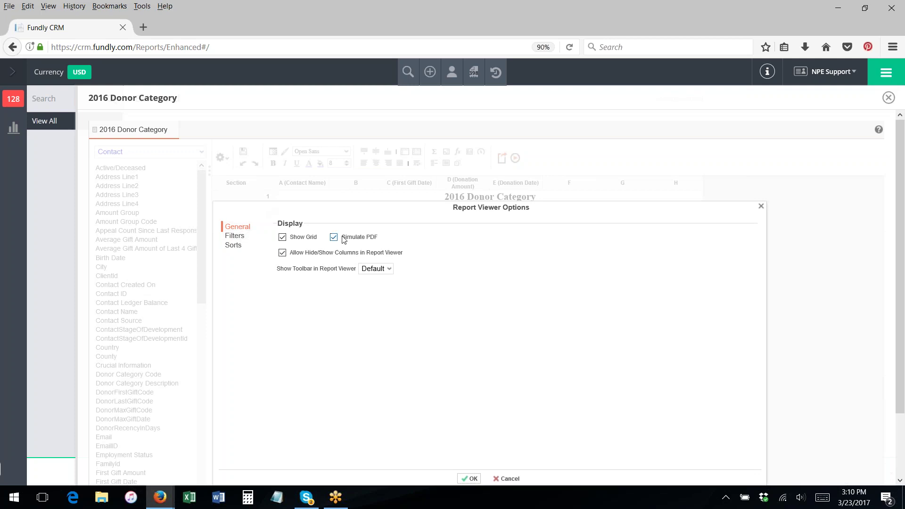
pyautogui.moveTo(366, 240)
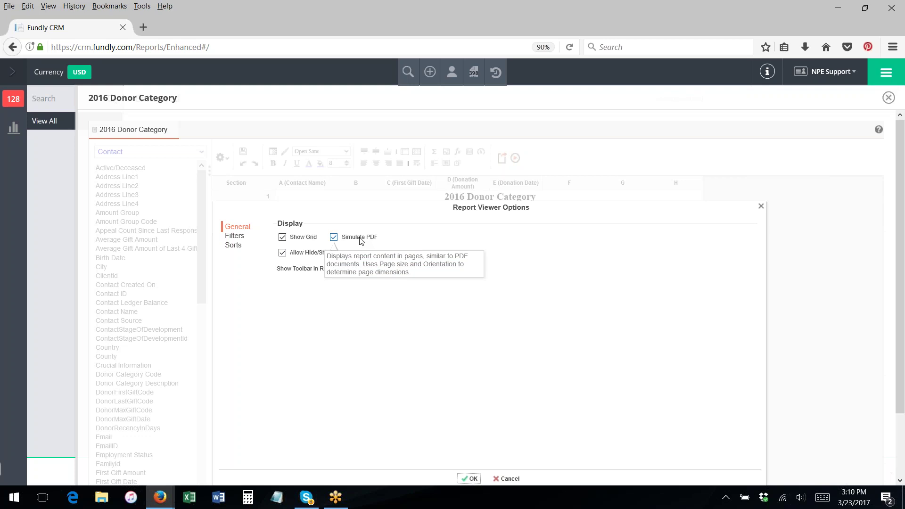
pyautogui.click(234, 236)
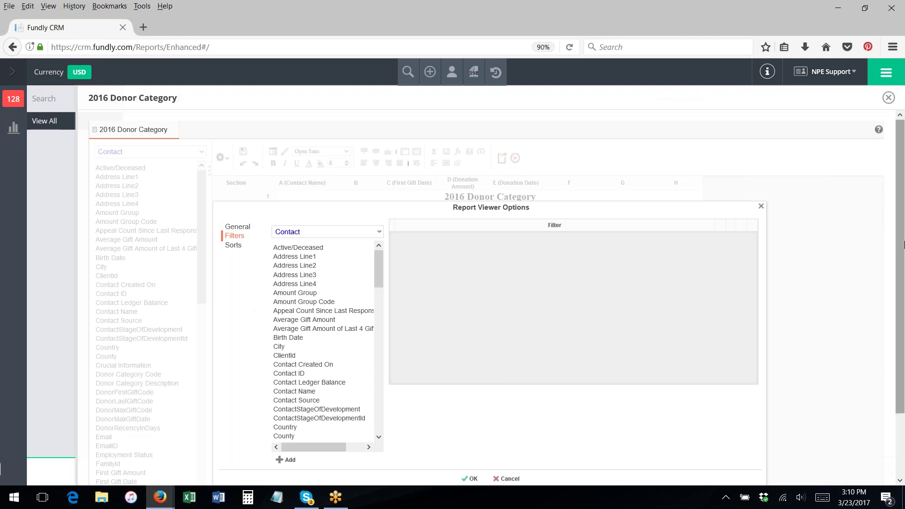
pyautogui.click(761, 206)
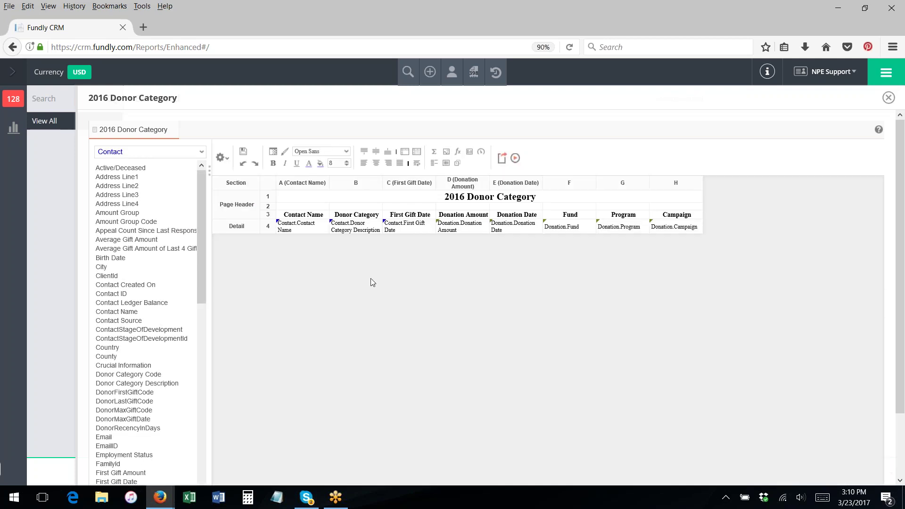
# Look at the report's own filter settings for comparison and cancel out of them
pyautogui.click(222, 157)
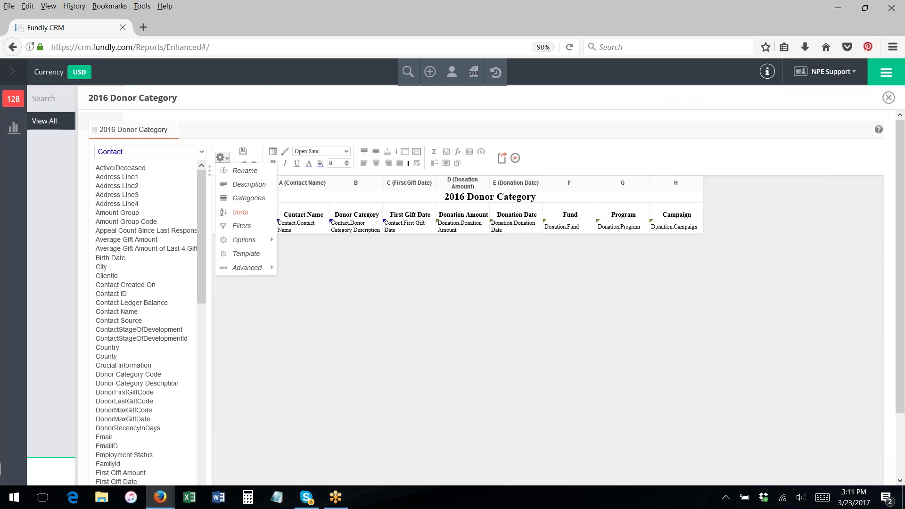
pyautogui.click(244, 227)
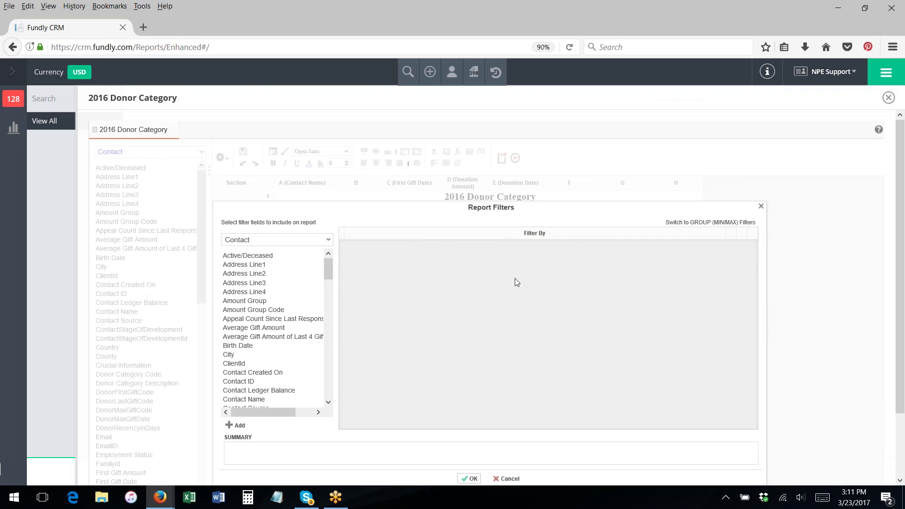
pyautogui.click(524, 479)
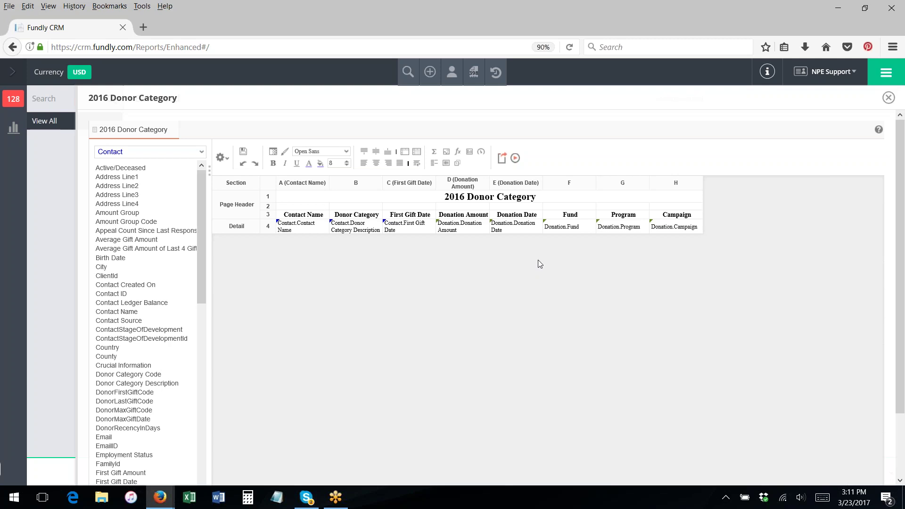
# Add the Donation fields Fund, Donation Amount, Donation Date and Campaign as interactive filters in the report viewer options
pyautogui.click(221, 158)
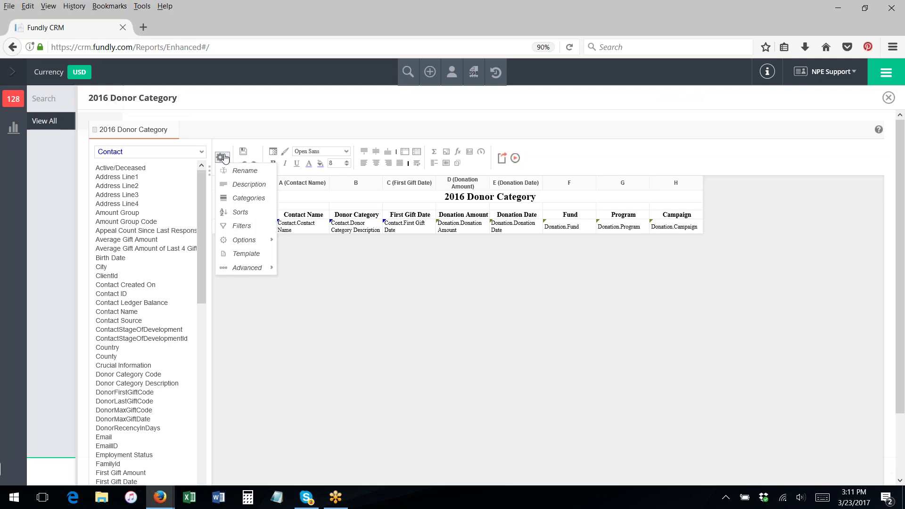
pyautogui.moveTo(255, 240)
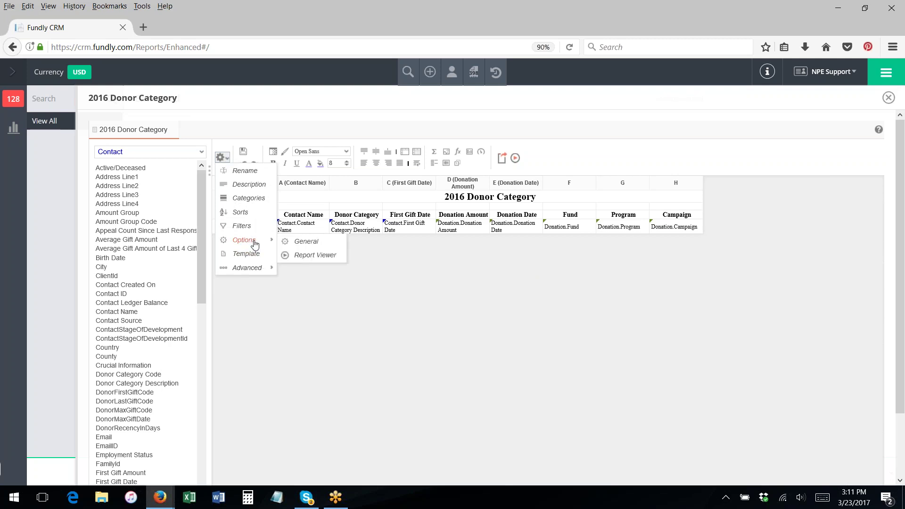
pyautogui.click(307, 256)
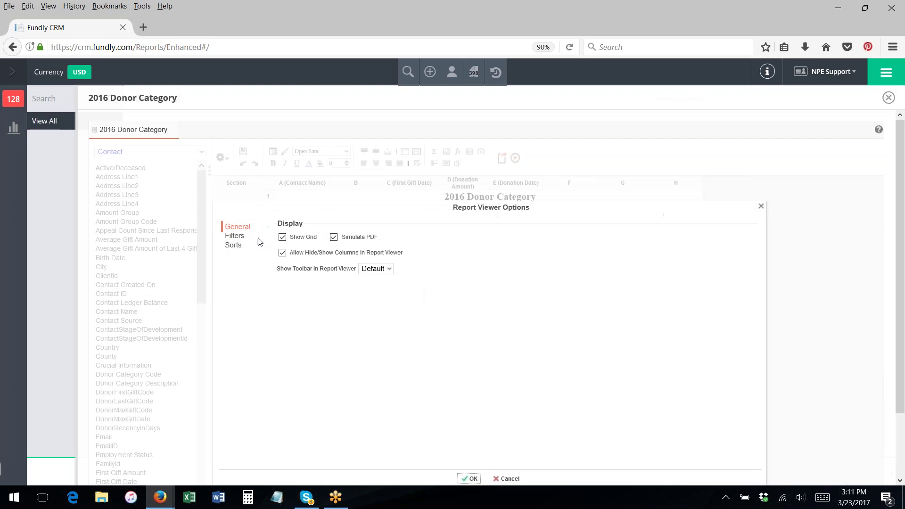
pyautogui.click(235, 236)
pyautogui.click(334, 231)
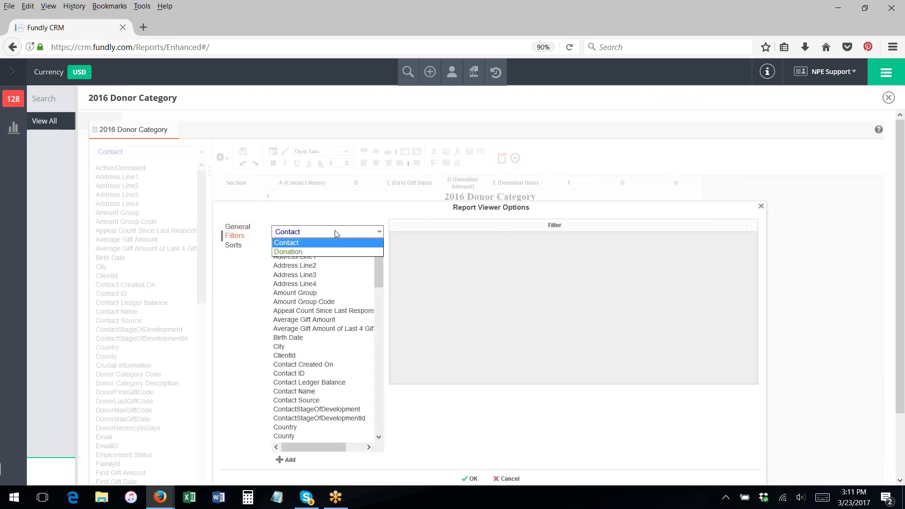
pyautogui.click(306, 252)
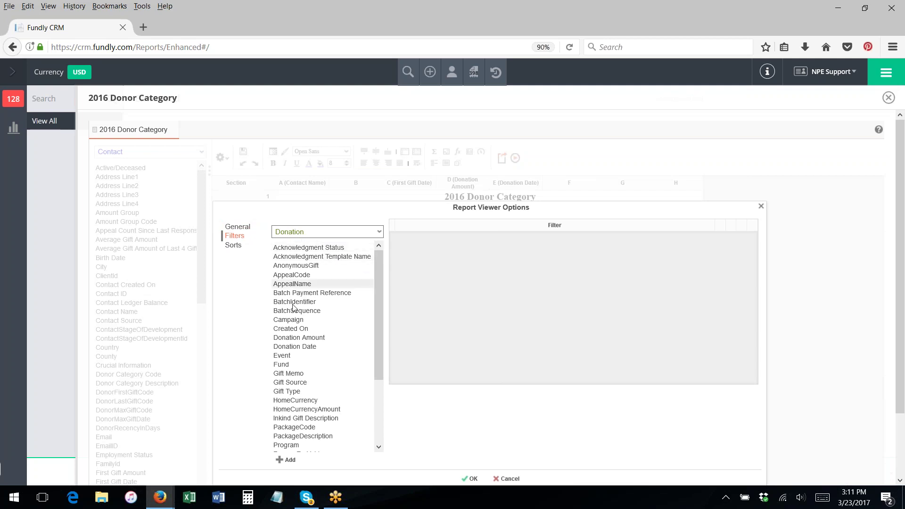
pyautogui.moveTo(282, 364); pyautogui.dragTo(443, 283)
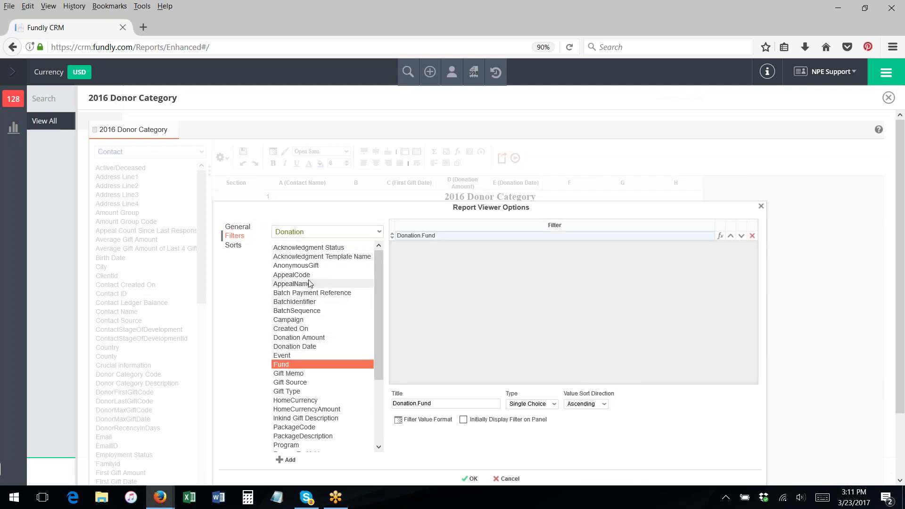
pyautogui.moveTo(288, 338); pyautogui.dragTo(476, 264)
pyautogui.moveTo(308, 349); pyautogui.dragTo(414, 297)
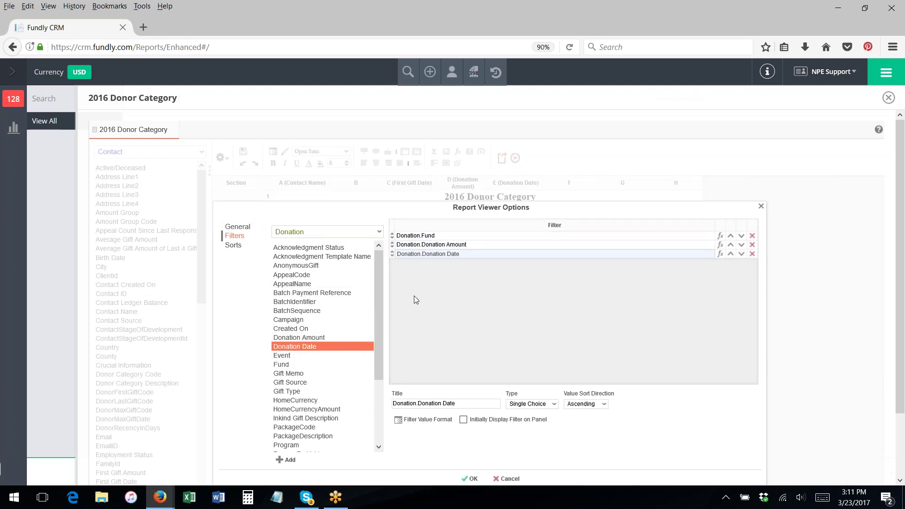
pyautogui.moveTo(288, 320); pyautogui.dragTo(504, 285)
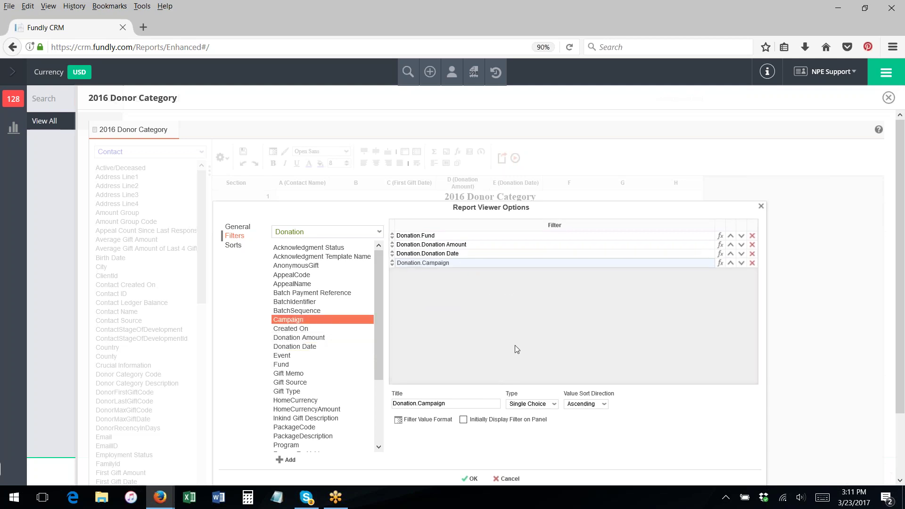
# Set the Donation.Fund viewer filter's type to Multiple Choice
pyautogui.click(455, 237)
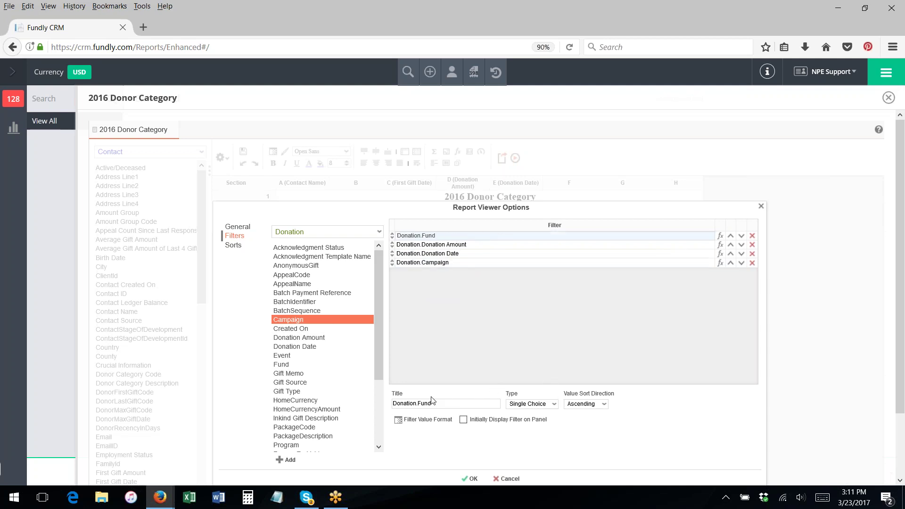
pyautogui.click(540, 407)
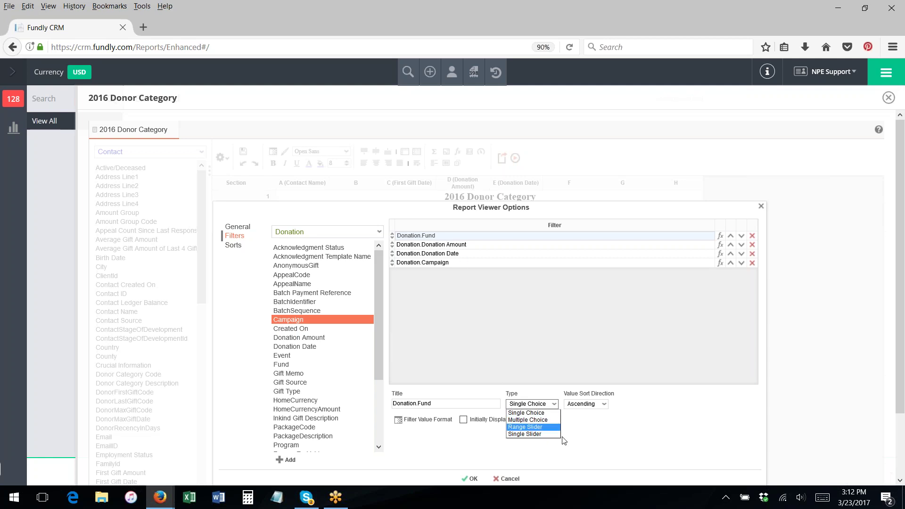
pyautogui.click(537, 420)
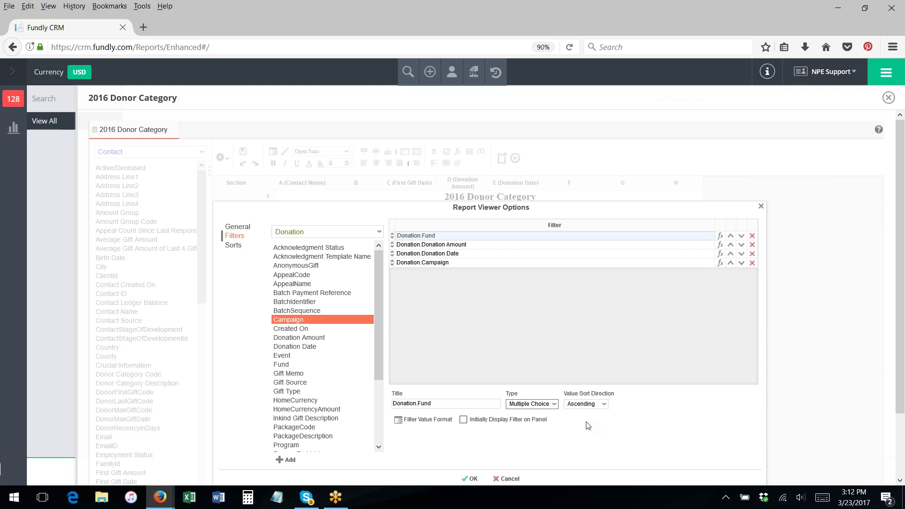
# Examine the filter types available for the Fund, Donation Amount and Donation Date viewer filters
pyautogui.click(530, 404)
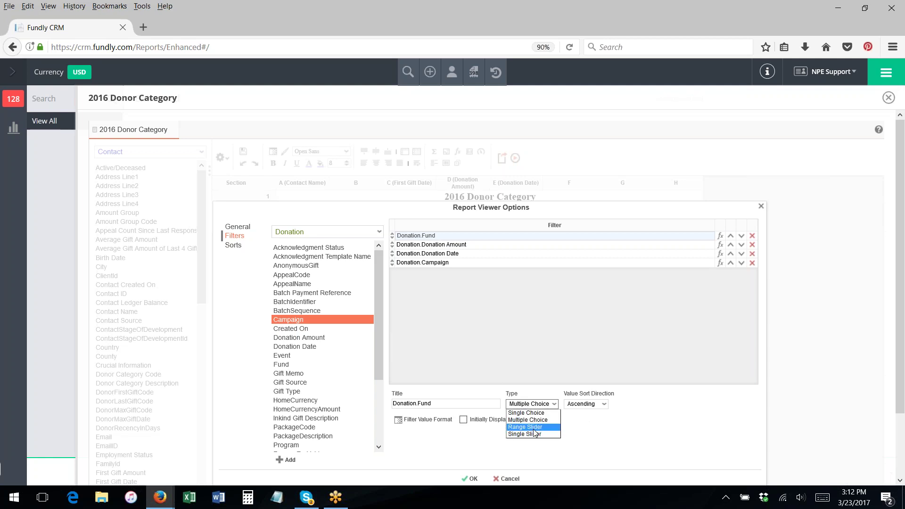
pyautogui.click(466, 247)
pyautogui.click(465, 247)
pyautogui.click(537, 405)
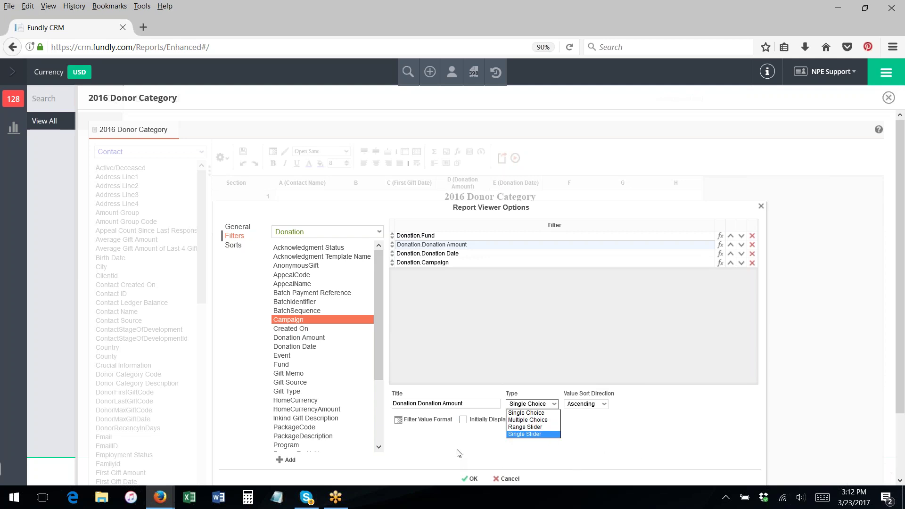
pyautogui.click(467, 255)
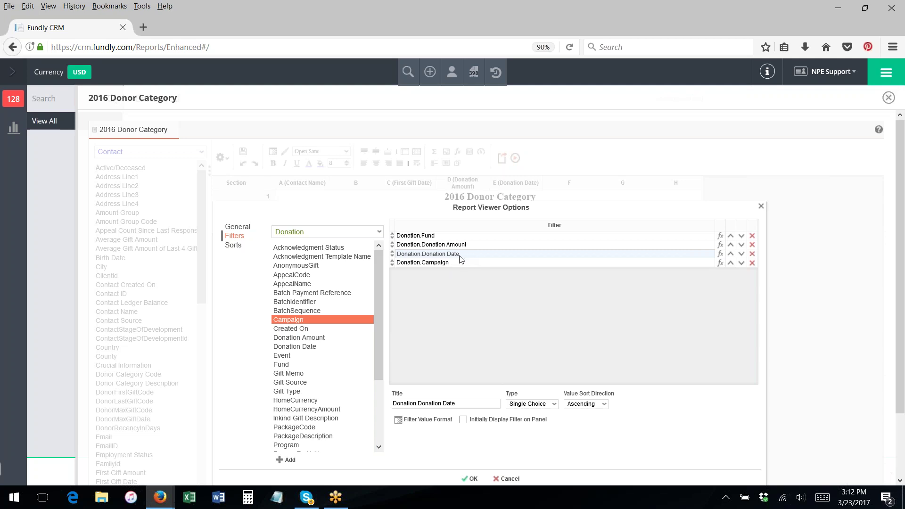
pyautogui.click(537, 407)
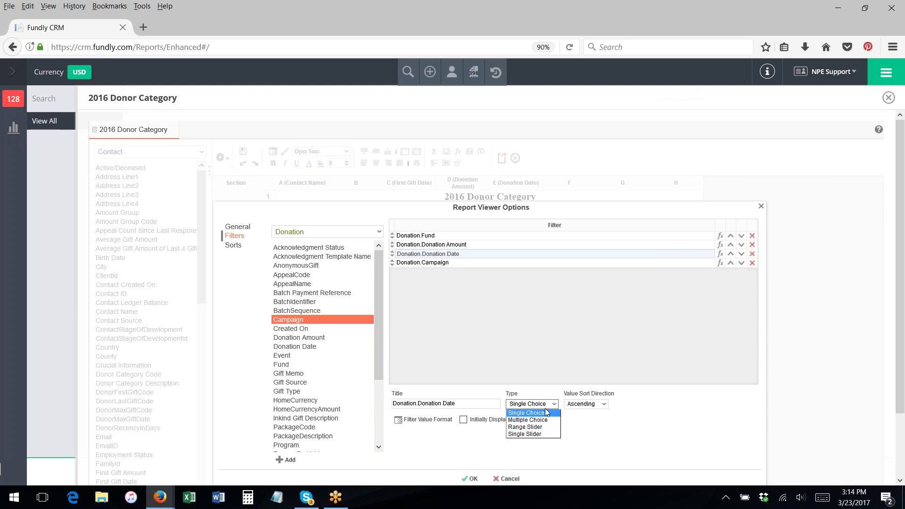
# Set the Donation.Fund filter's type to Single Choice and the Donation.Donation Amount filter's type to Single Slider
pyautogui.click(452, 239)
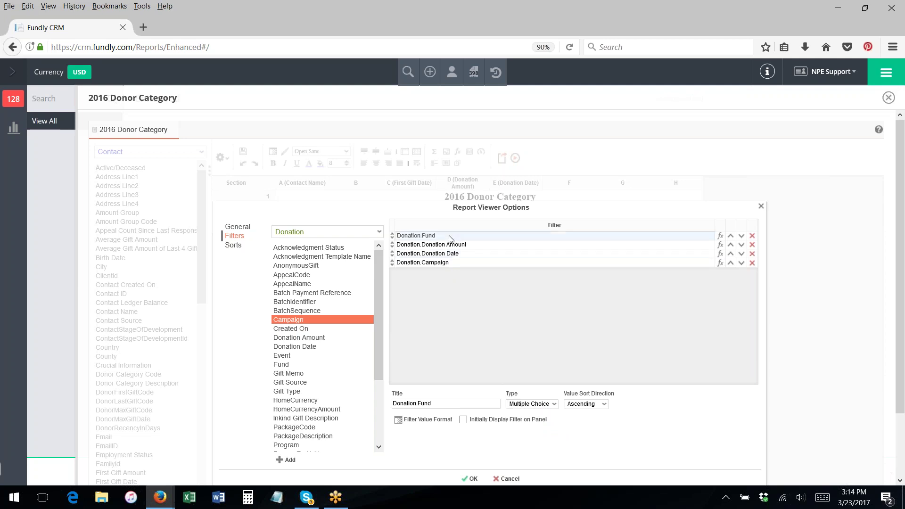
pyautogui.click(534, 405)
pyautogui.click(531, 412)
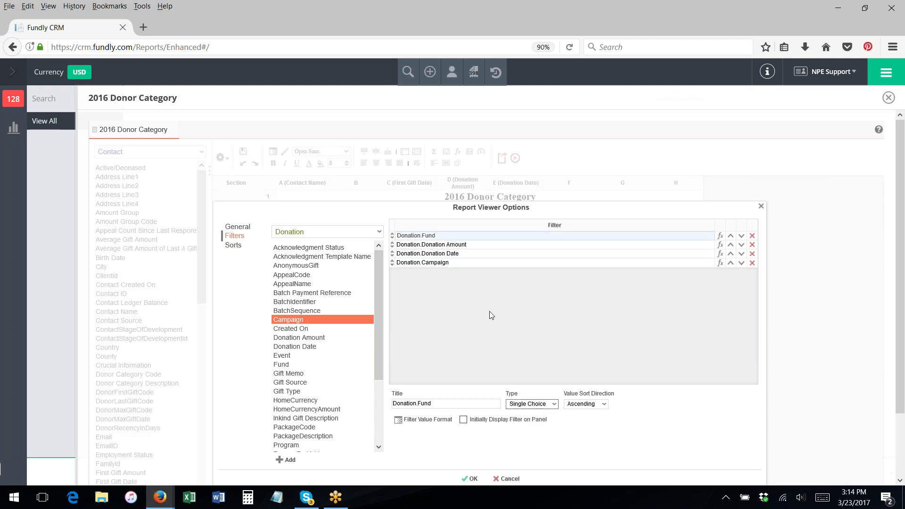
pyautogui.click(451, 247)
pyautogui.click(531, 404)
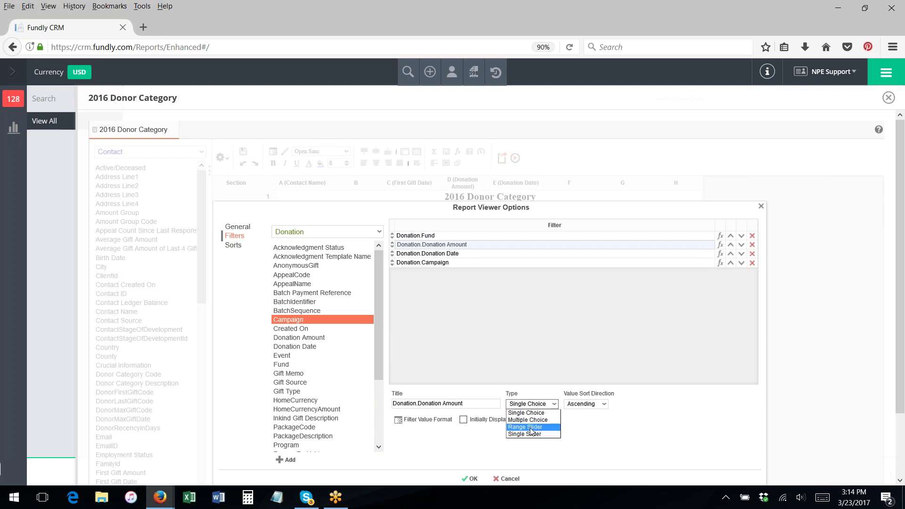
pyautogui.click(530, 434)
# Set the Donation.Donation Date filter's type to Range Slider and the Donation.Campaign filter's type to Multiple Choice
pyautogui.click(467, 255)
pyautogui.click(536, 406)
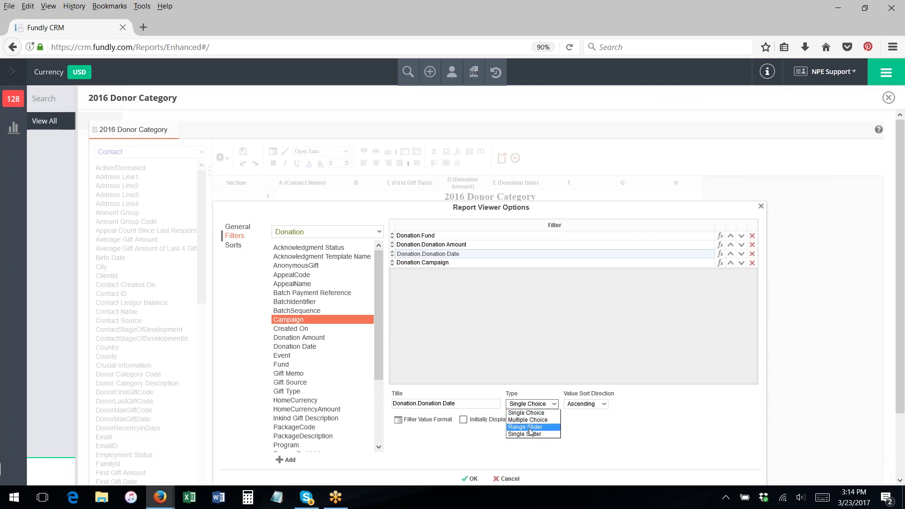
pyautogui.click(525, 427)
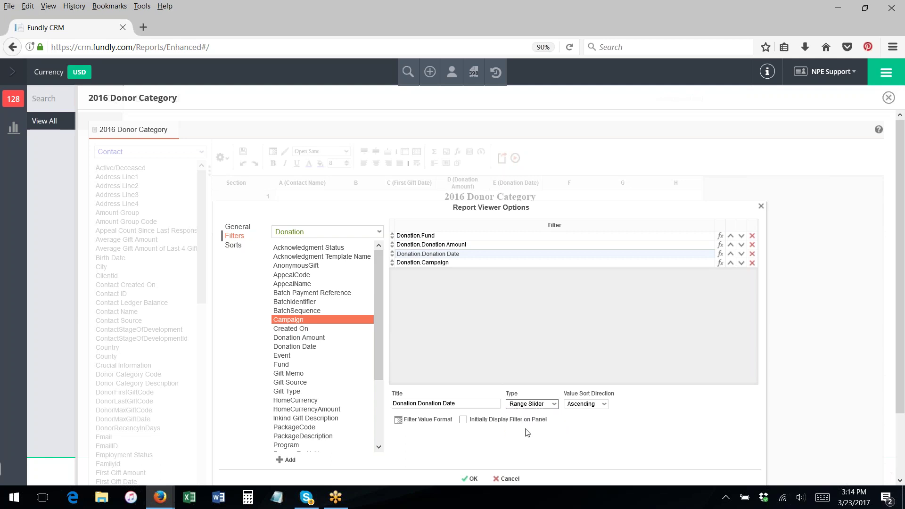
pyautogui.click(451, 263)
pyautogui.click(537, 406)
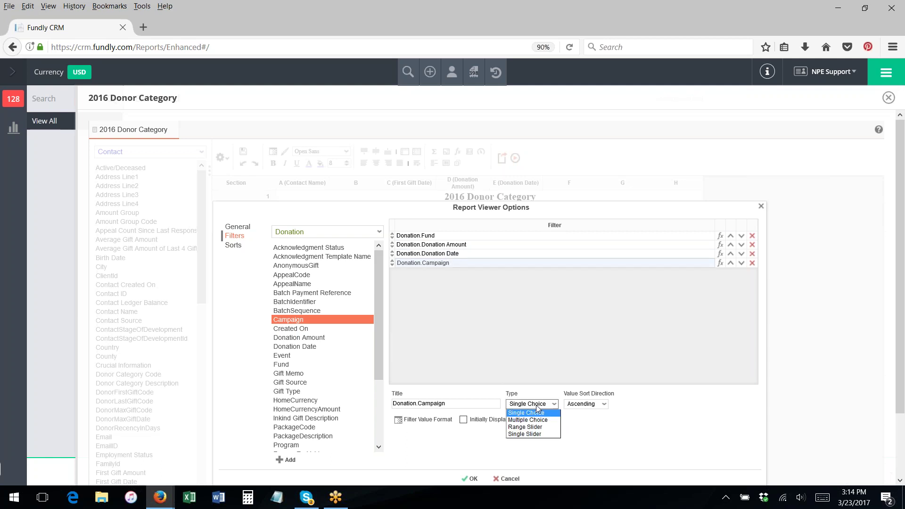
pyautogui.click(537, 408)
pyautogui.click(536, 405)
pyautogui.click(538, 420)
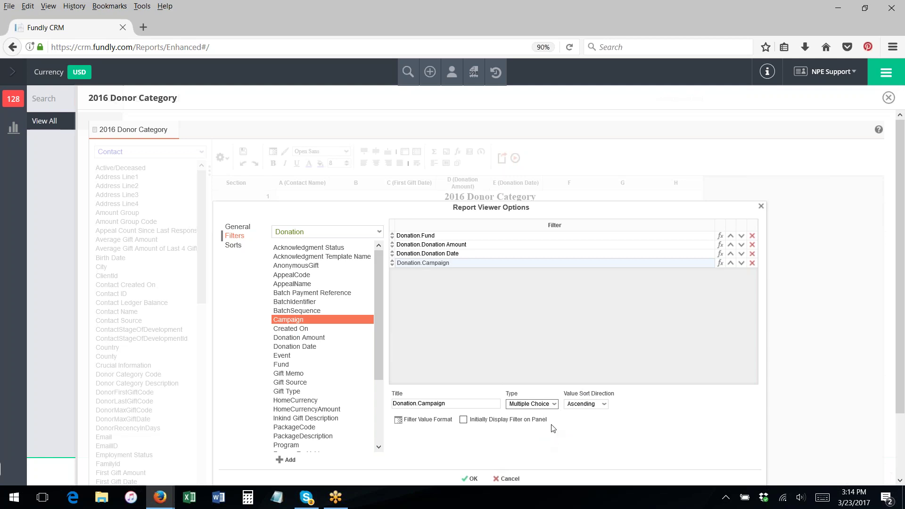
# Set the Donation.Donation Date filter's value format to the MM/dd/yyyy date format
pyautogui.click(458, 237)
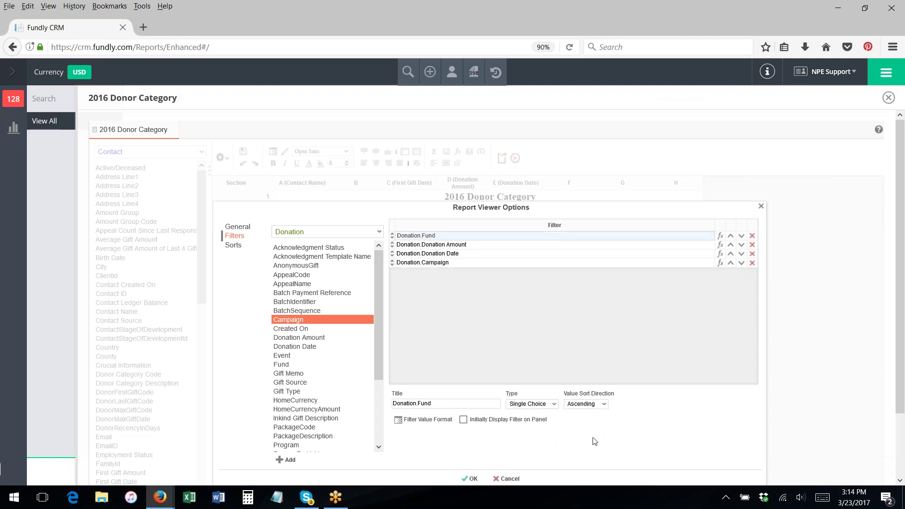
pyautogui.click(462, 245)
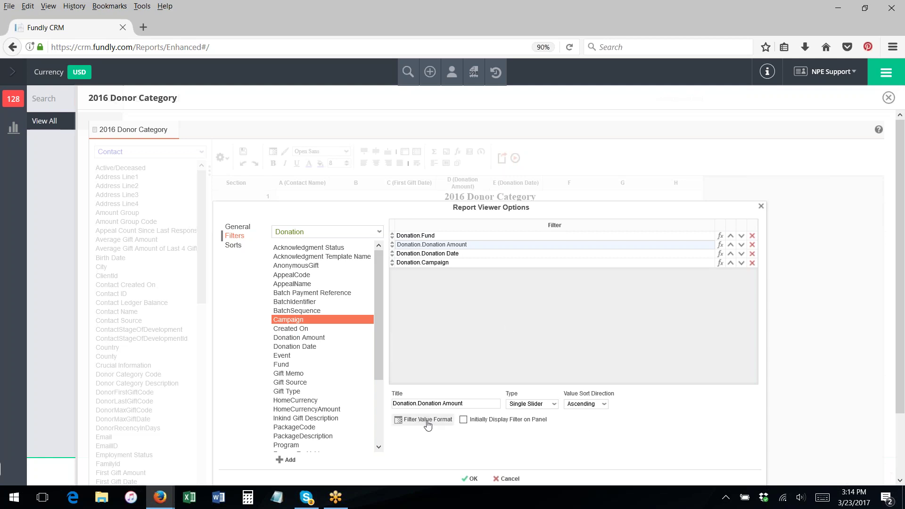
pyautogui.click(456, 257)
pyautogui.click(410, 420)
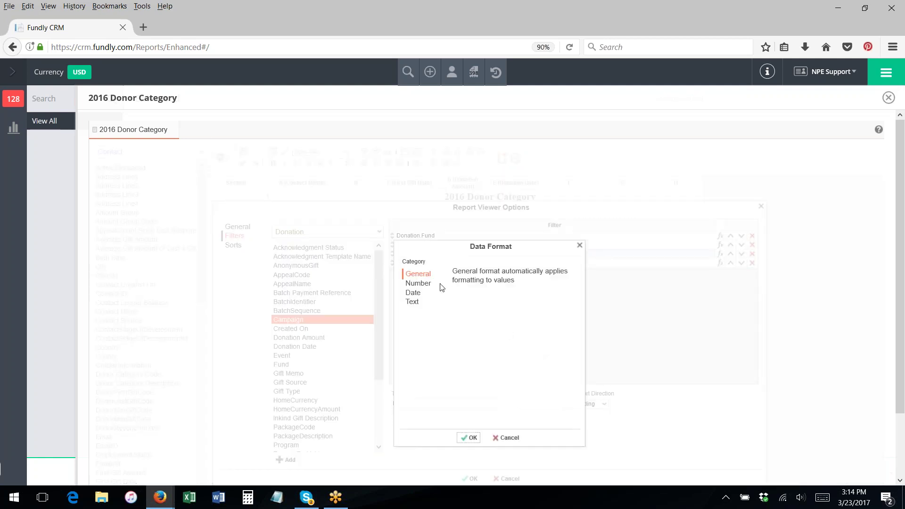
pyautogui.click(413, 293)
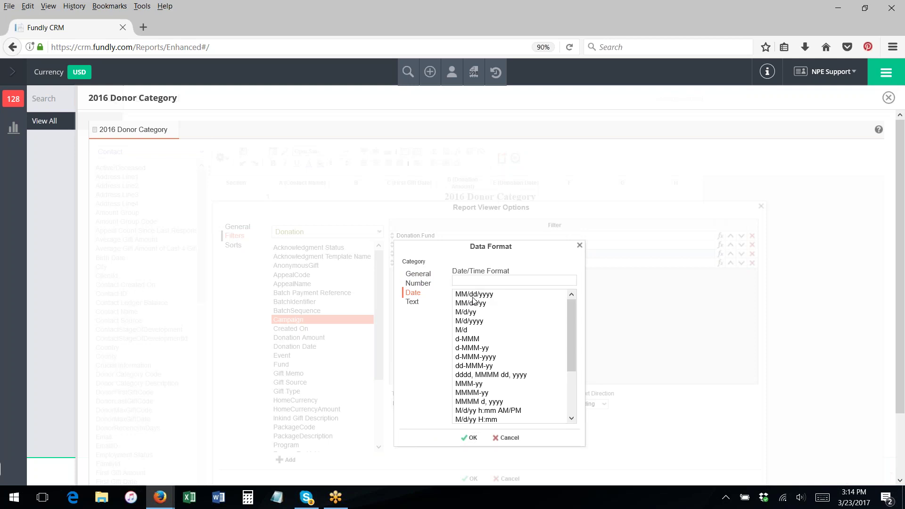
pyautogui.click(473, 296)
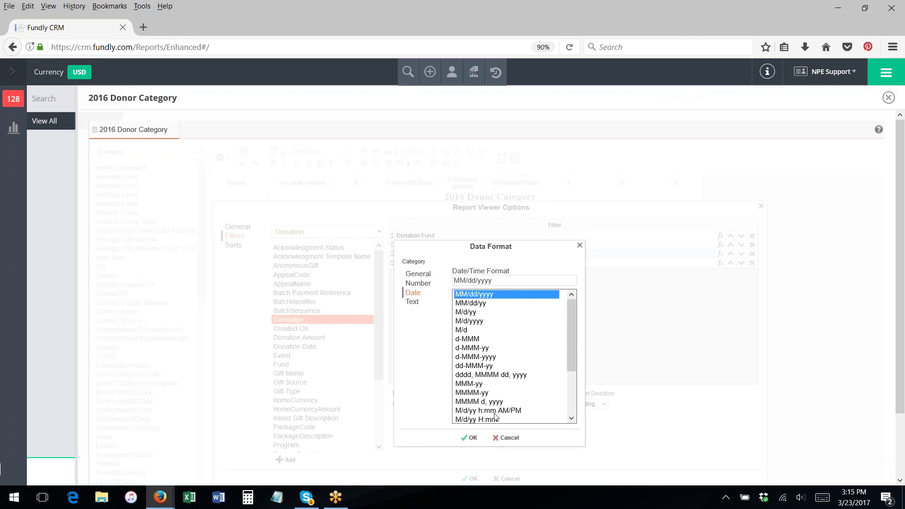
pyautogui.click(470, 437)
# Give the Donation.Donation Amount filter's values a format from the Number category
pyautogui.click(440, 245)
pyautogui.click(425, 420)
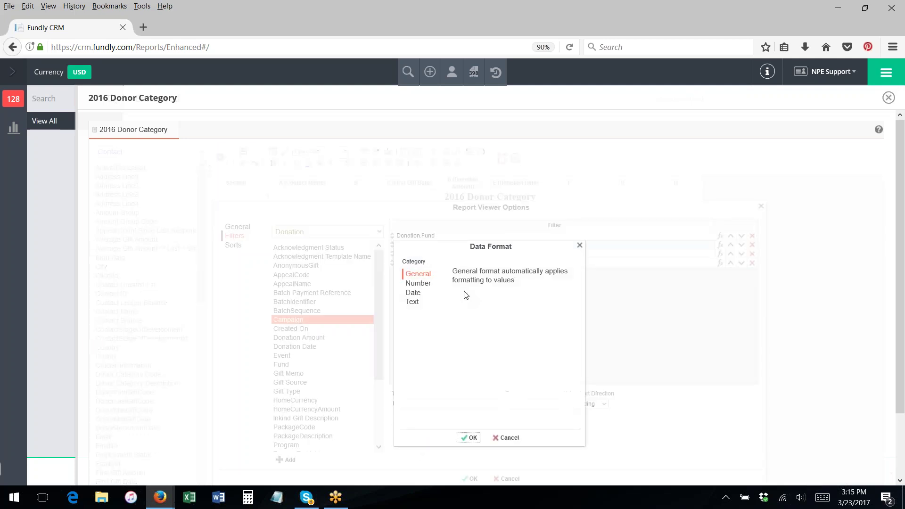
pyautogui.click(427, 286)
pyautogui.click(474, 308)
pyautogui.click(470, 437)
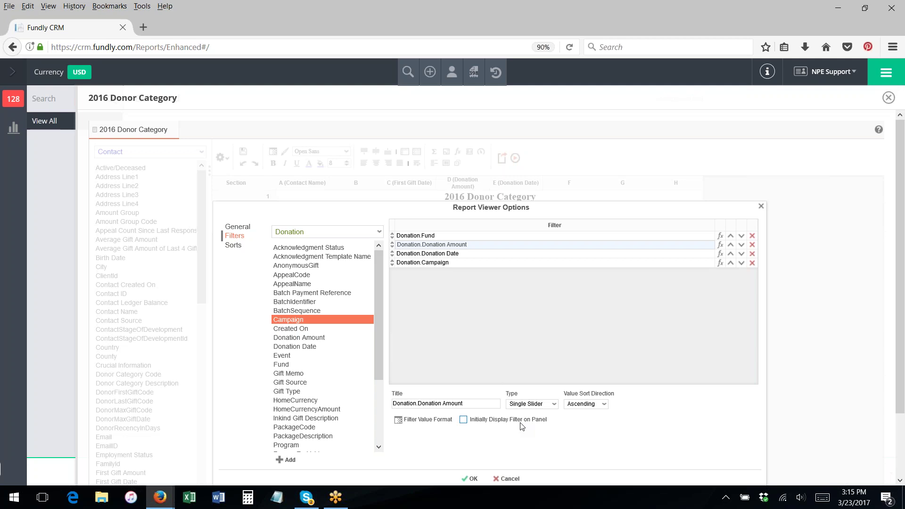
# Make the Donation.Donation Date and Donation.Fund filters initially display on the viewer panel
pyautogui.click(456, 235)
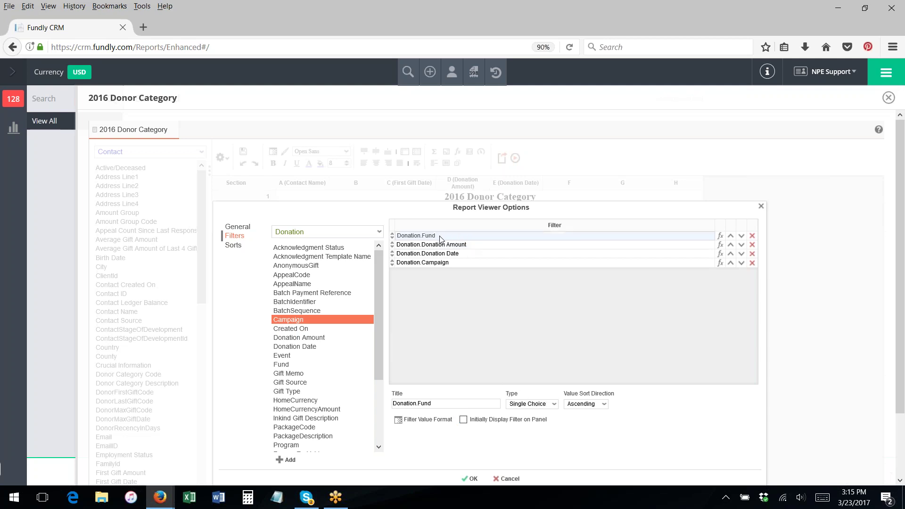
pyautogui.click(445, 256)
pyautogui.click(486, 420)
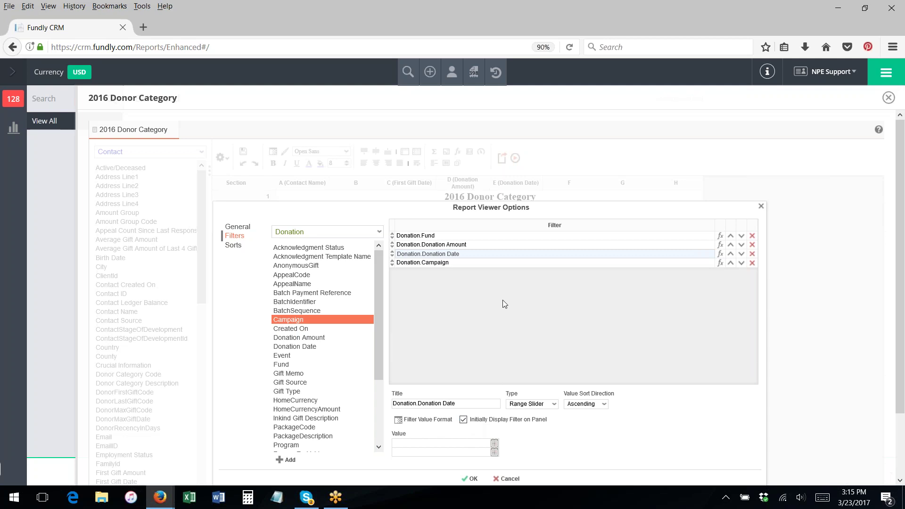
pyautogui.click(454, 236)
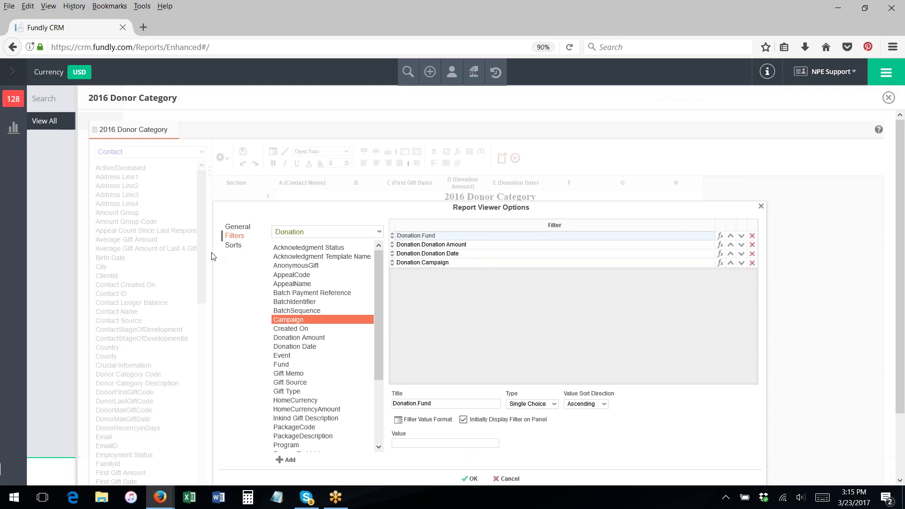
# Check the viewer's sort settings, accept the report viewer options and save the report
pyautogui.click(233, 245)
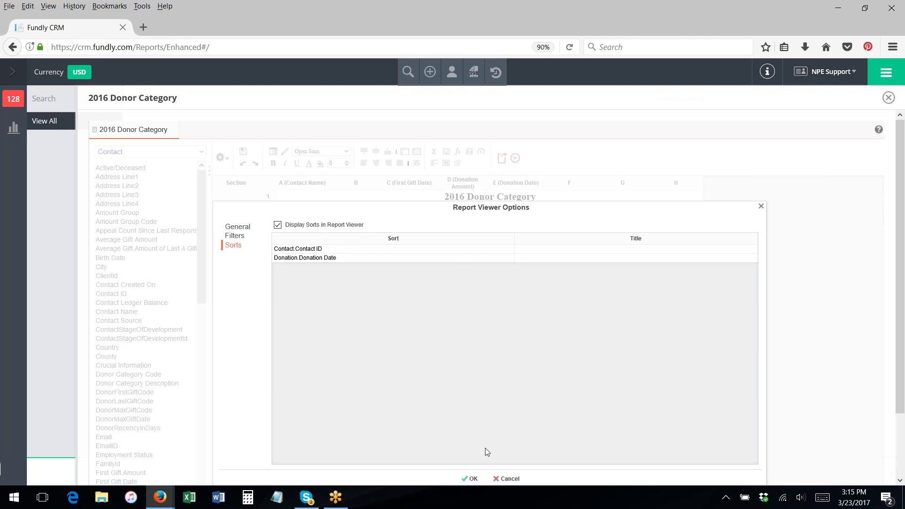
pyautogui.click(470, 475)
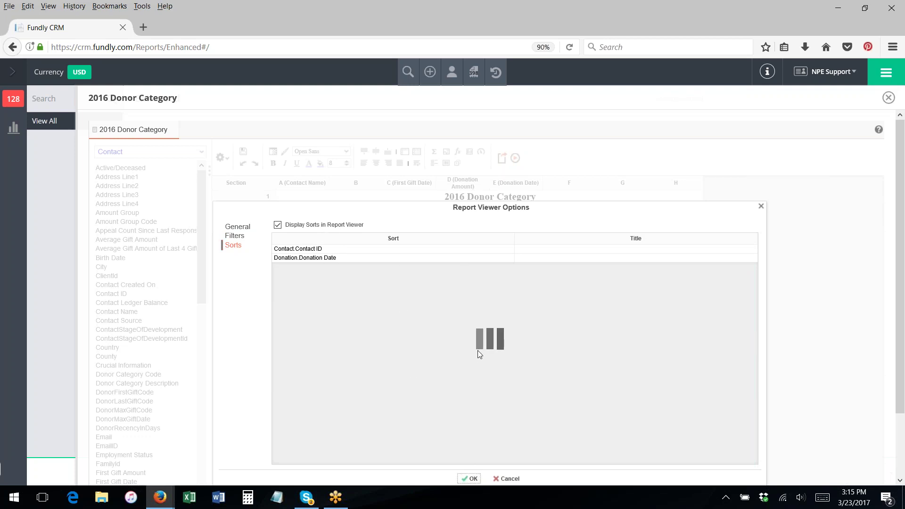
pyautogui.click(243, 151)
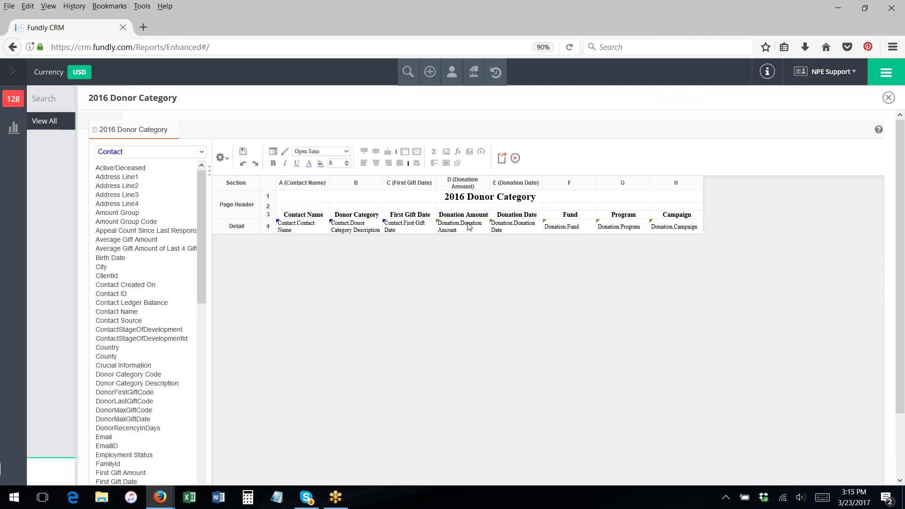
# Run the 2016 Donor Category report and view the Donation.Fund choices in its interactive filter panel
pyautogui.click(516, 158)
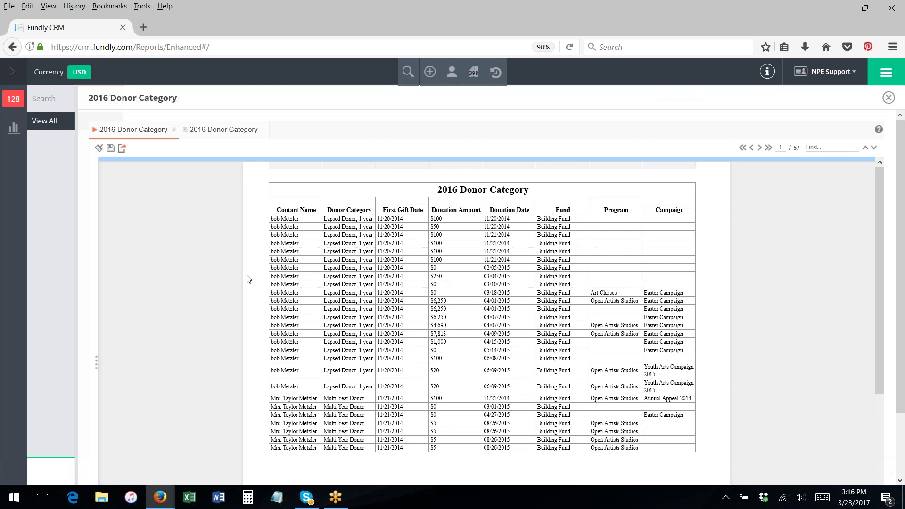
pyautogui.click(95, 362)
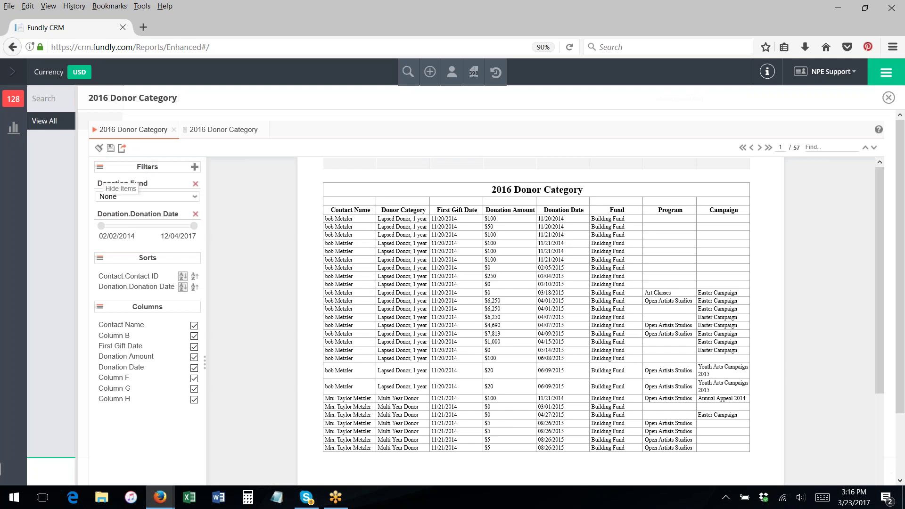
pyautogui.click(195, 197)
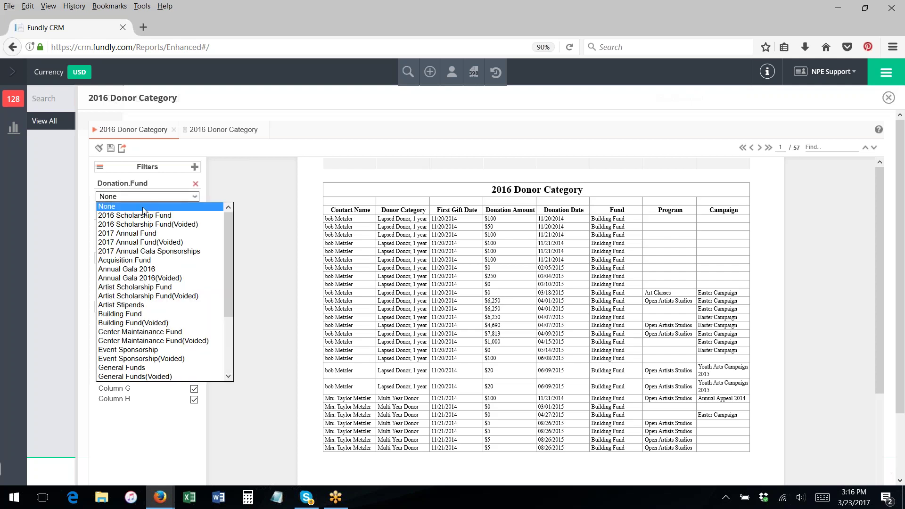
pyautogui.click(194, 196)
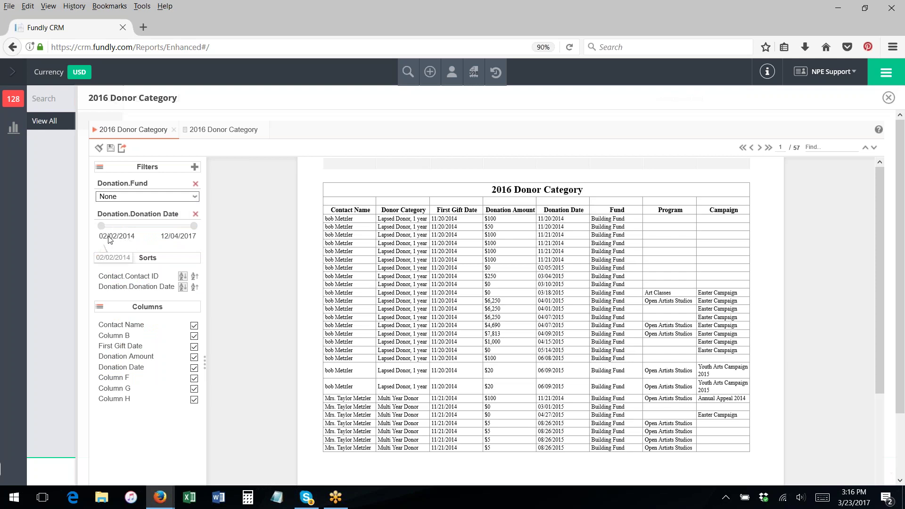
# End the donation date range at 09/18/2016, trying start dates 09/14/2015 and 12/08/2015 before returning the start to 02/02/2014
pyautogui.moveTo(102, 227); pyautogui.dragTo(126, 228)
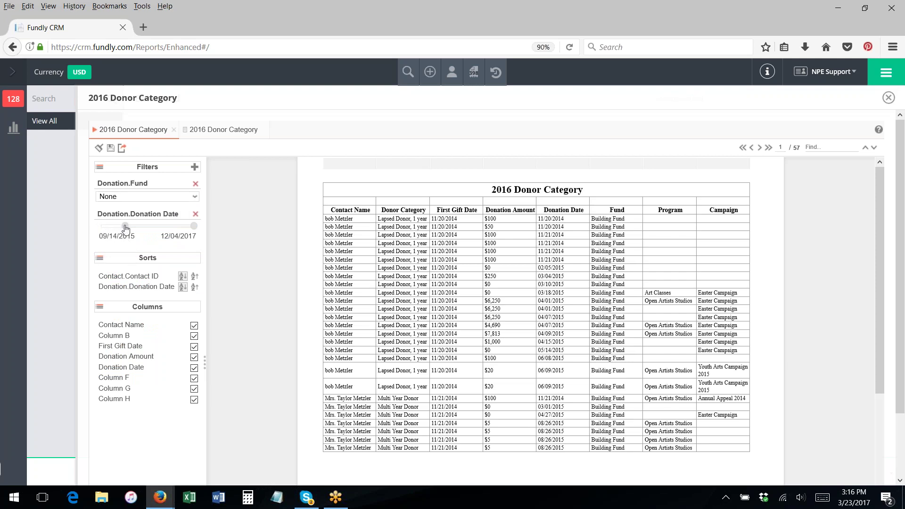
pyautogui.moveTo(194, 226); pyautogui.dragTo(169, 227)
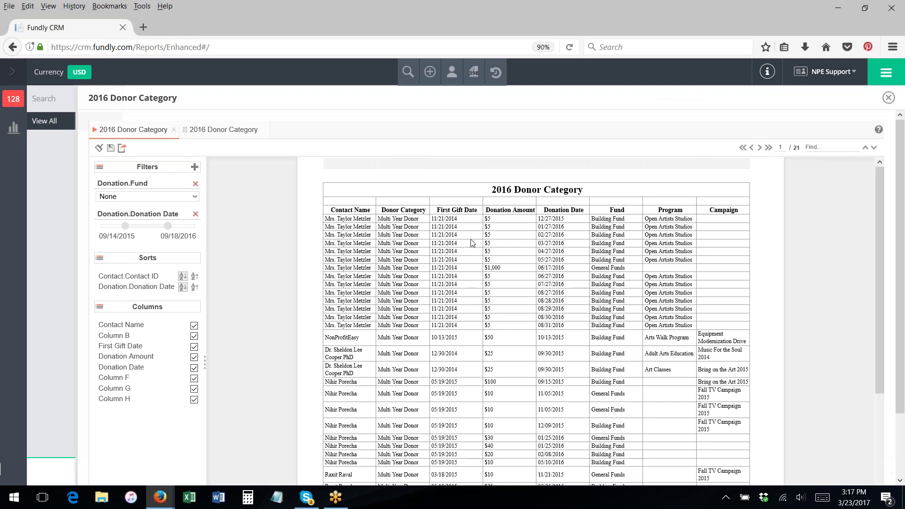
pyautogui.scroll(-4, 455, 240)
pyautogui.moveTo(125, 226); pyautogui.dragTo(133, 225)
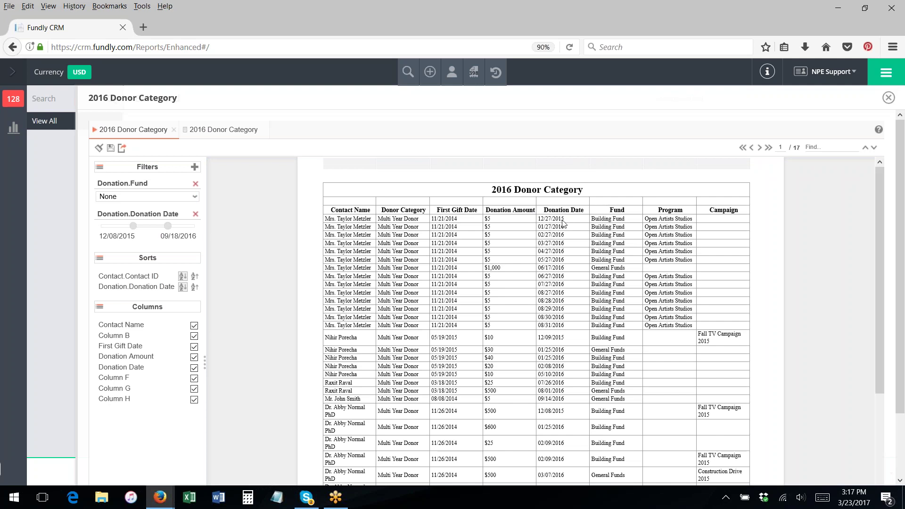
pyautogui.moveTo(133, 226); pyautogui.dragTo(101, 225)
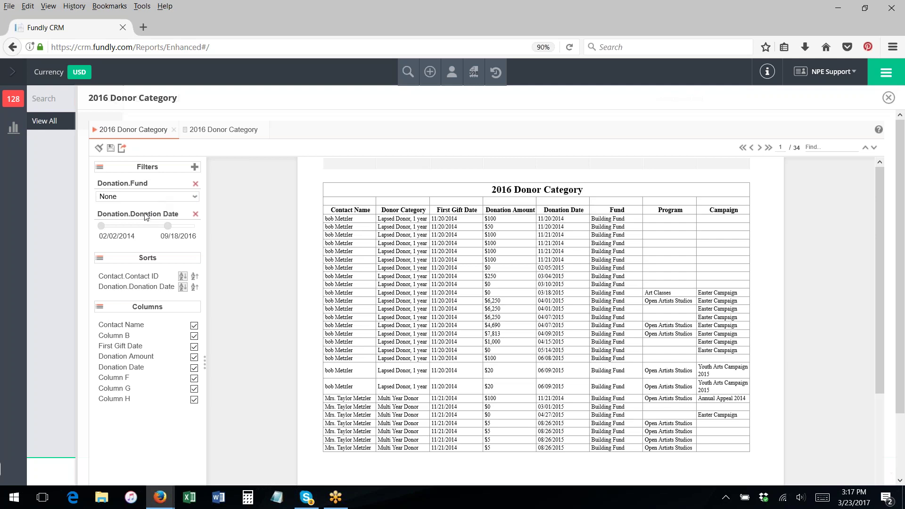
# Add the Donation.Donation Amount and Donation.Campaign filters to the interactive panel
pyautogui.click(194, 168)
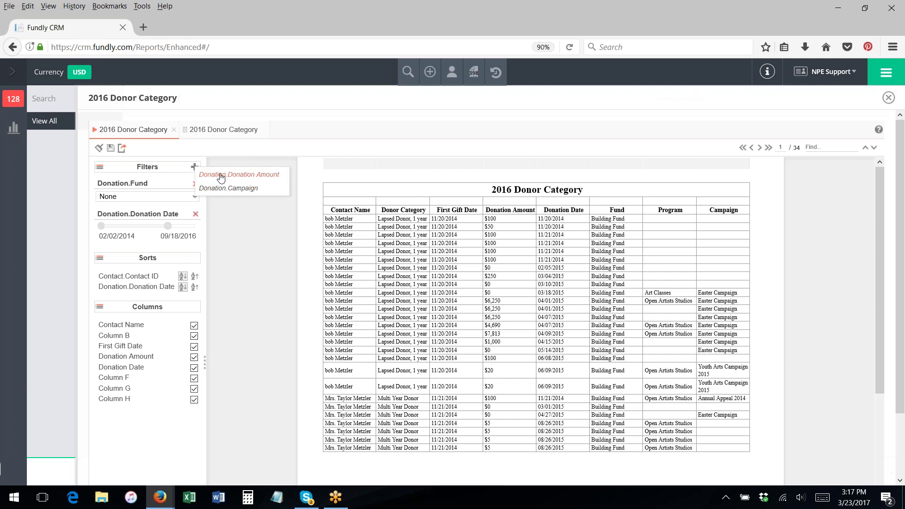
pyautogui.click(225, 175)
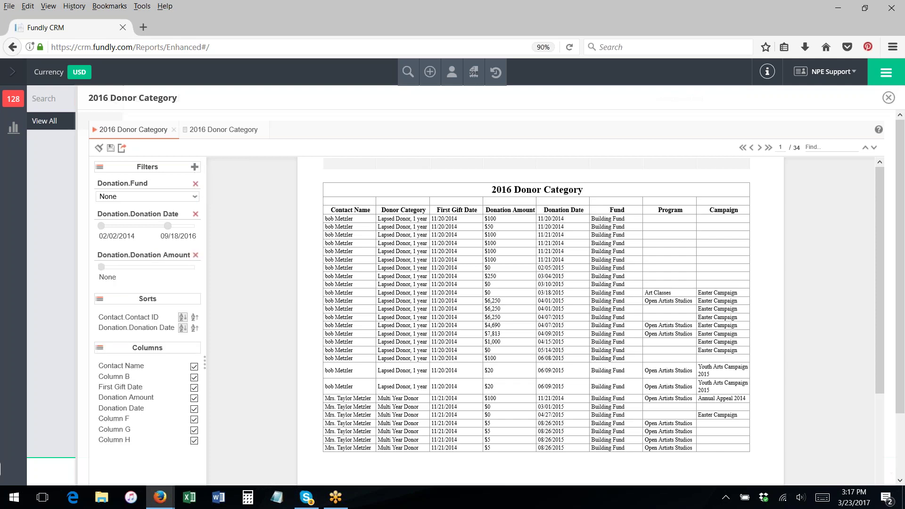
pyautogui.click(194, 166)
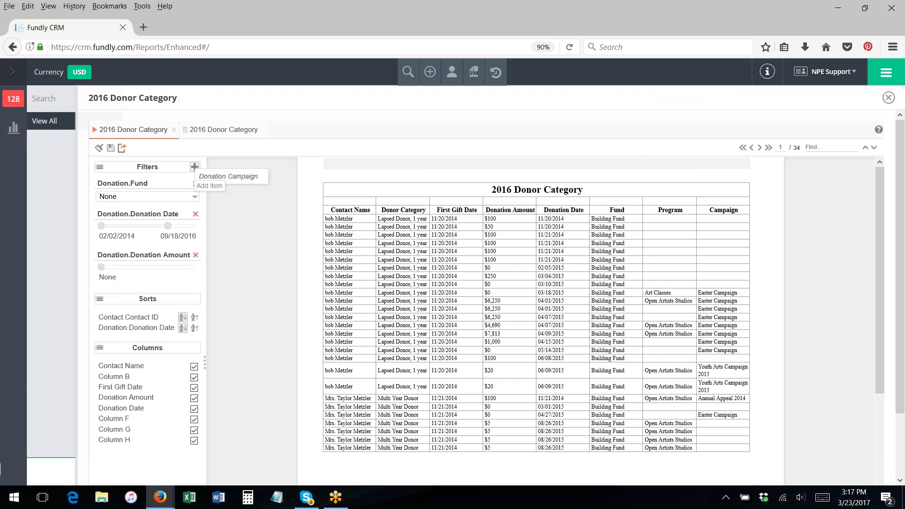
pyautogui.click(231, 176)
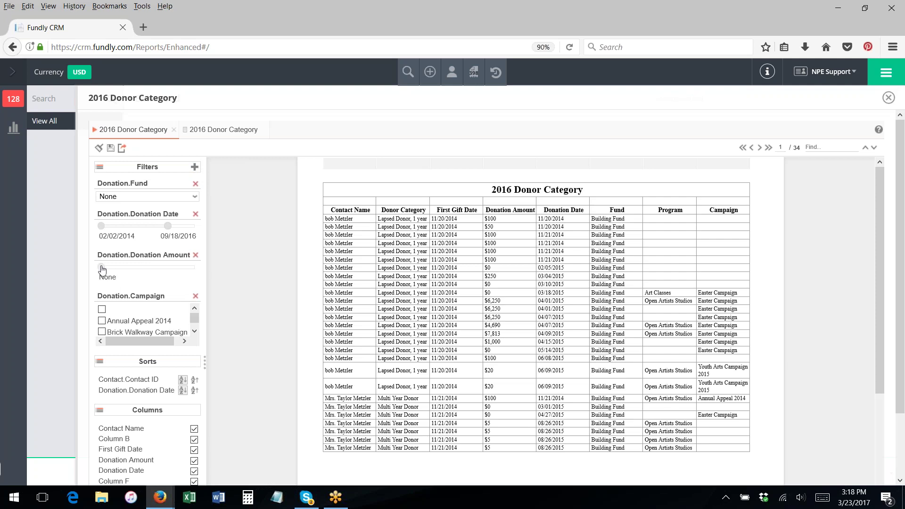
# Return the Donation Amount filter to None and filter campaigns to Annual Appeal 2014 and Brick Walkway Campaign
pyautogui.moveTo(132, 267); pyautogui.dragTo(101, 268)
pyautogui.click(102, 321)
pyautogui.click(102, 332)
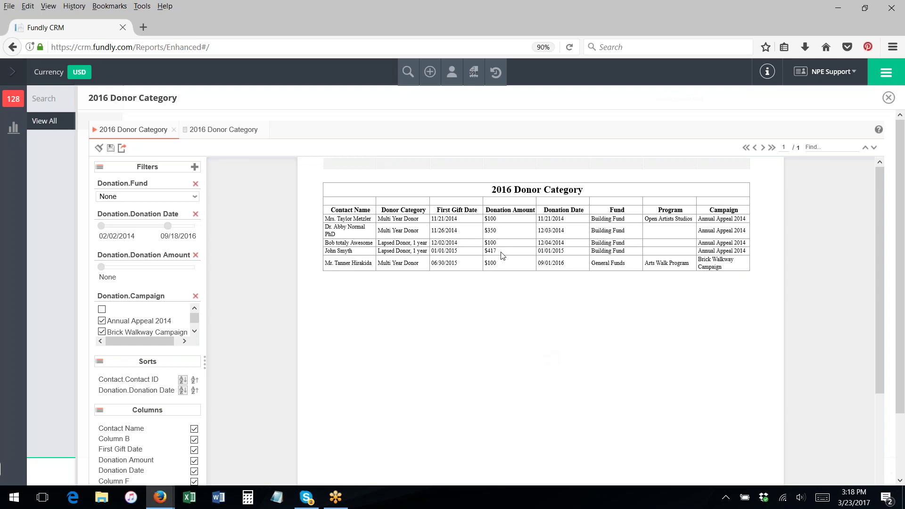
# Color Donation Amount values greater than the first row's $100 in red
pyautogui.click(504, 221)
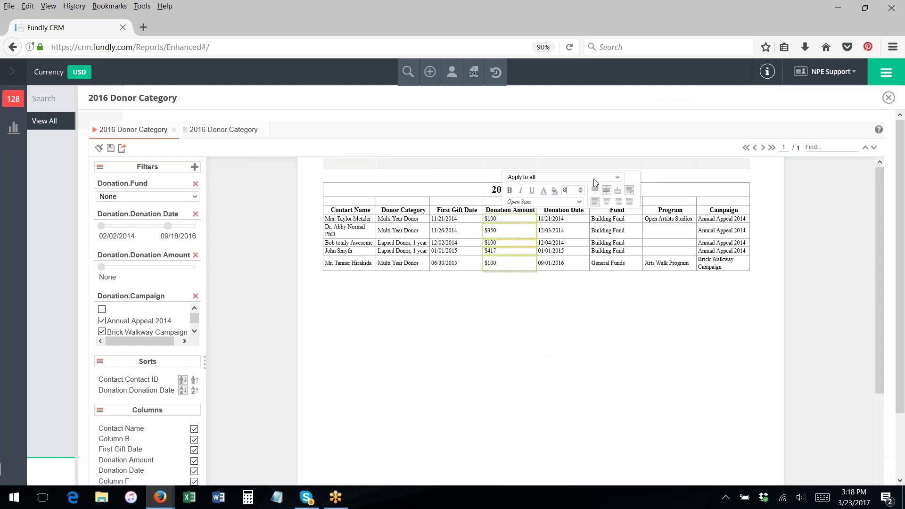
pyautogui.click(618, 178)
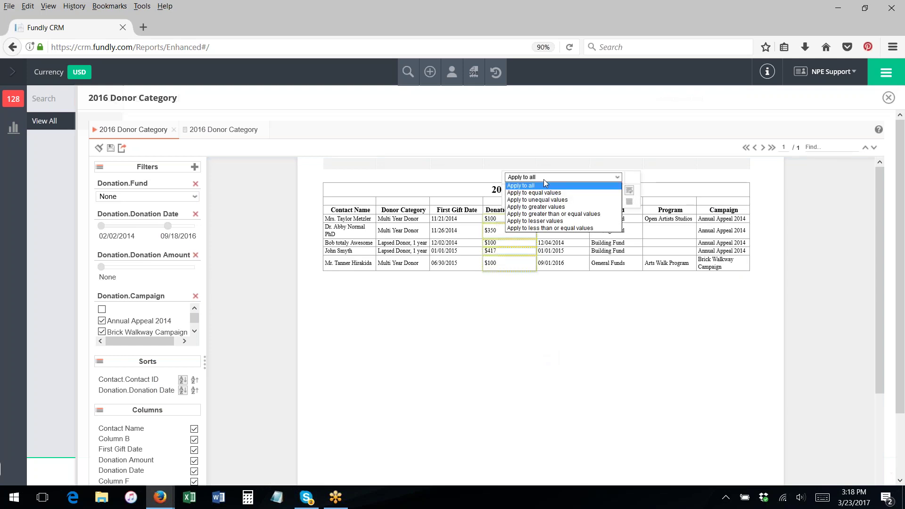
pyautogui.click(535, 208)
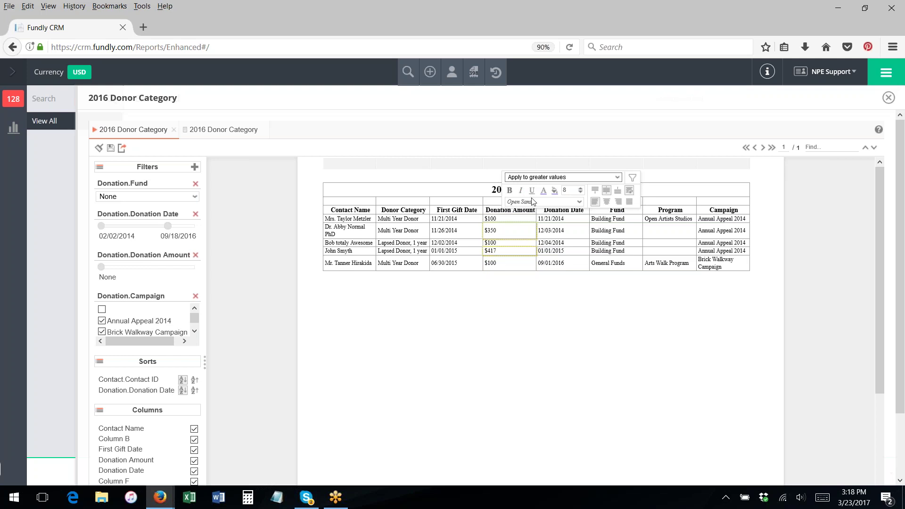
pyautogui.click(544, 190)
pyautogui.click(546, 218)
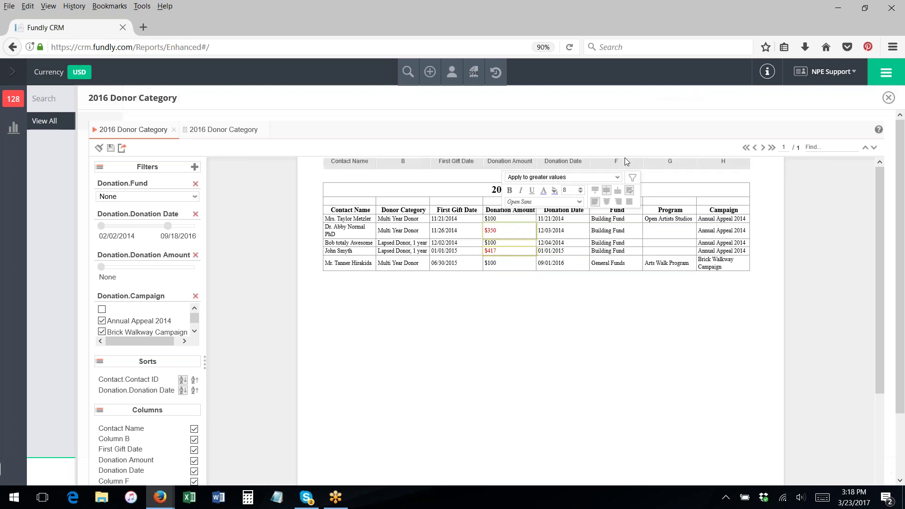
pyautogui.click(524, 305)
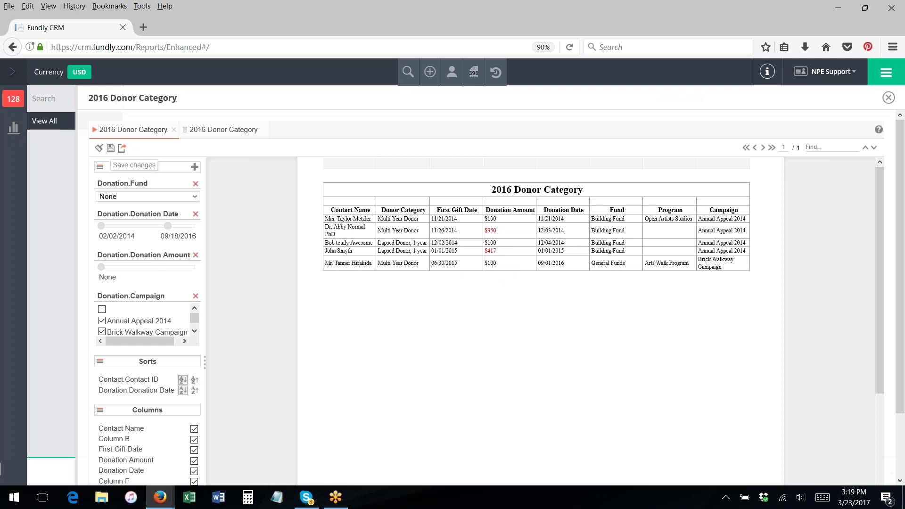
# View the options for saving the viewer changes, then close the 2016 Donor Category report without saving them
pyautogui.click(111, 148)
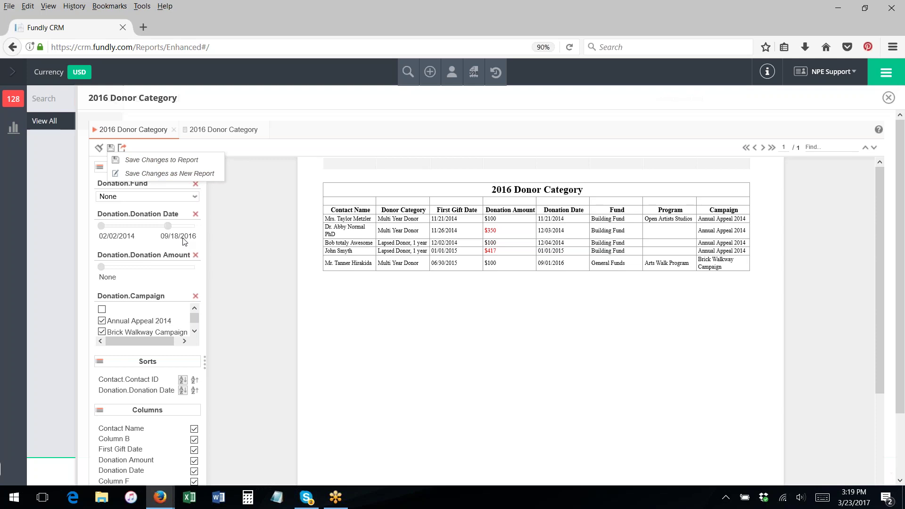
pyautogui.click(244, 242)
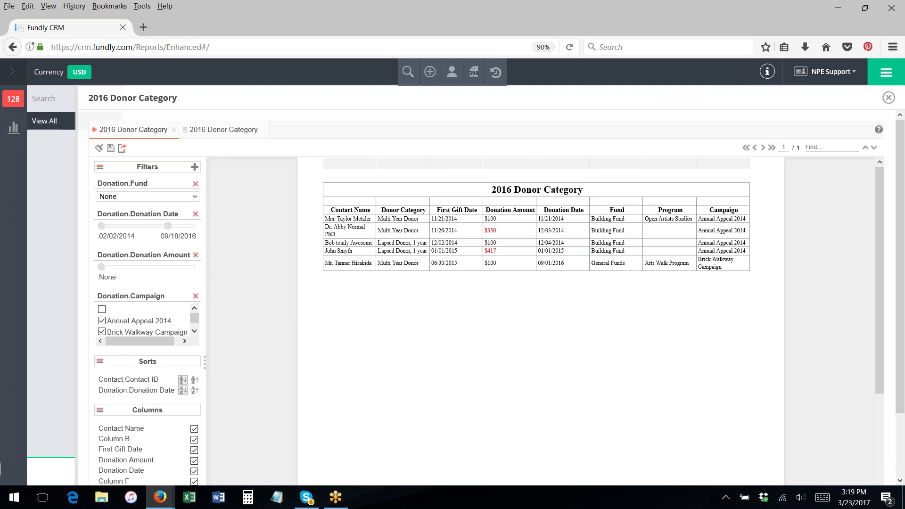
pyautogui.click(888, 97)
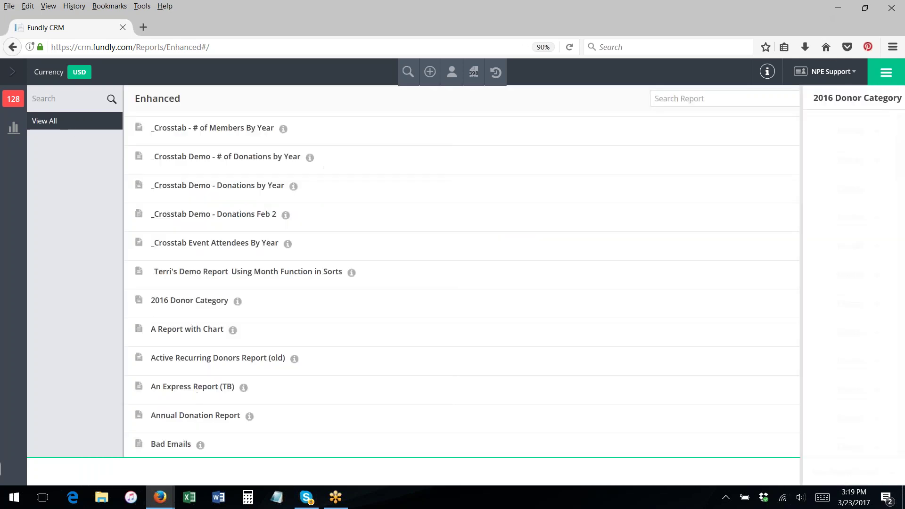
pyautogui.click(836, 73)
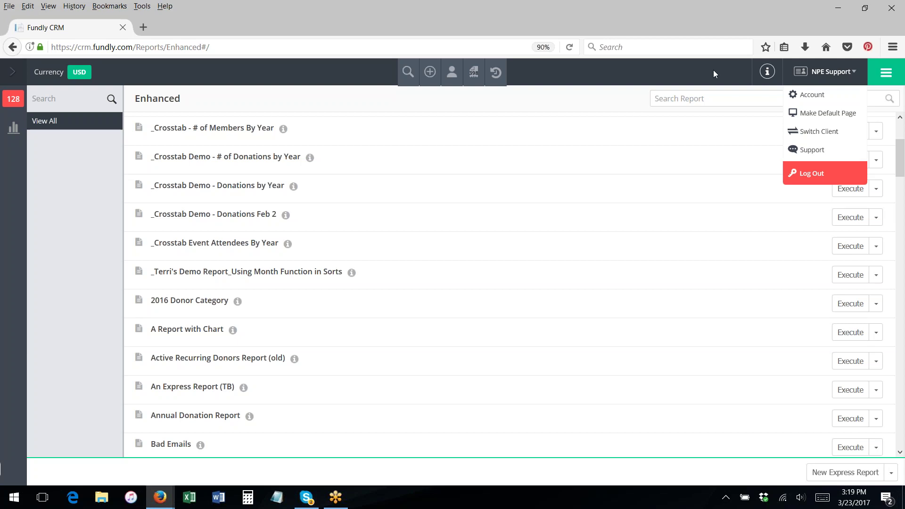
pyautogui.click(825, 9)
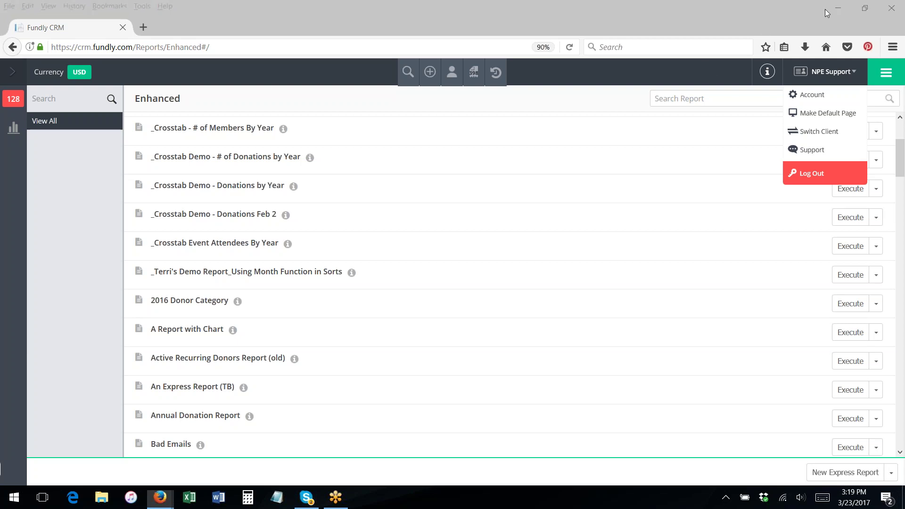